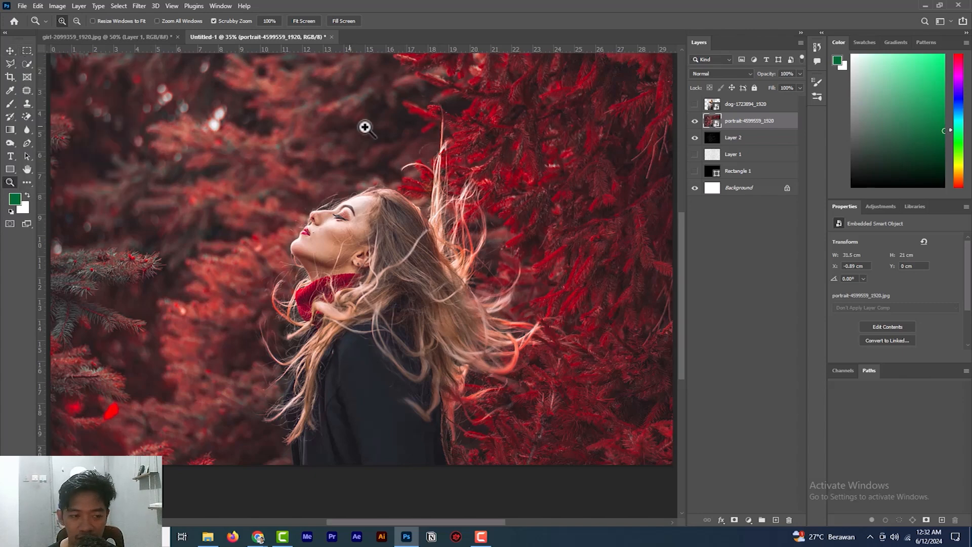
- Preview the dog photo and portrait photo layers by toggling each one's visibility, leaving only the portrait shown above the dark background
{"action": "left_click", "coordinate": [694, 103]}
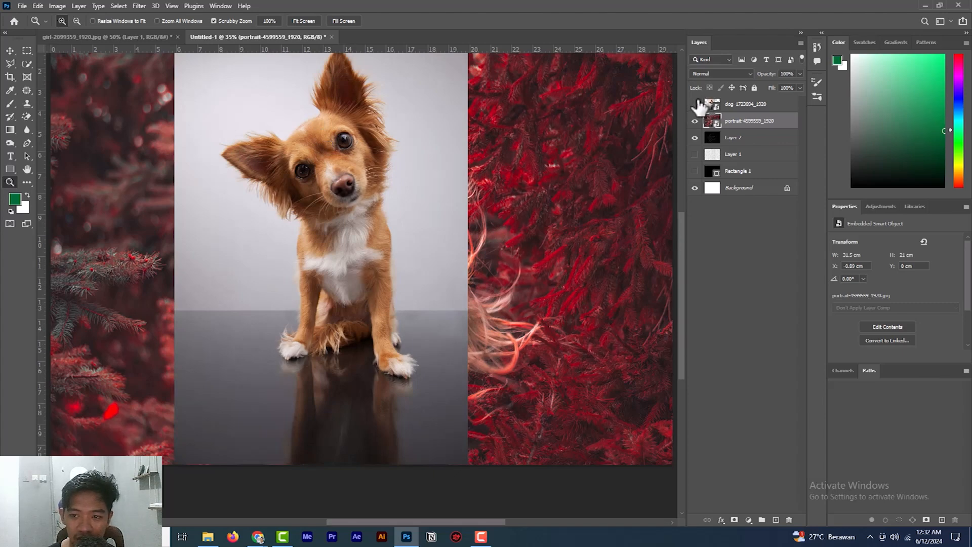
{"action": "left_click", "coordinate": [694, 104]}
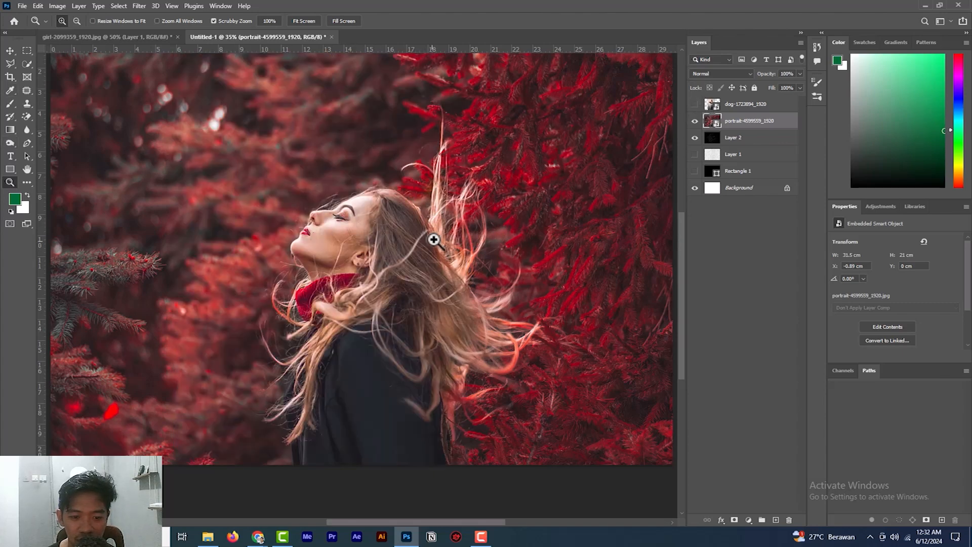
{"action": "left_click", "coordinate": [695, 120]}
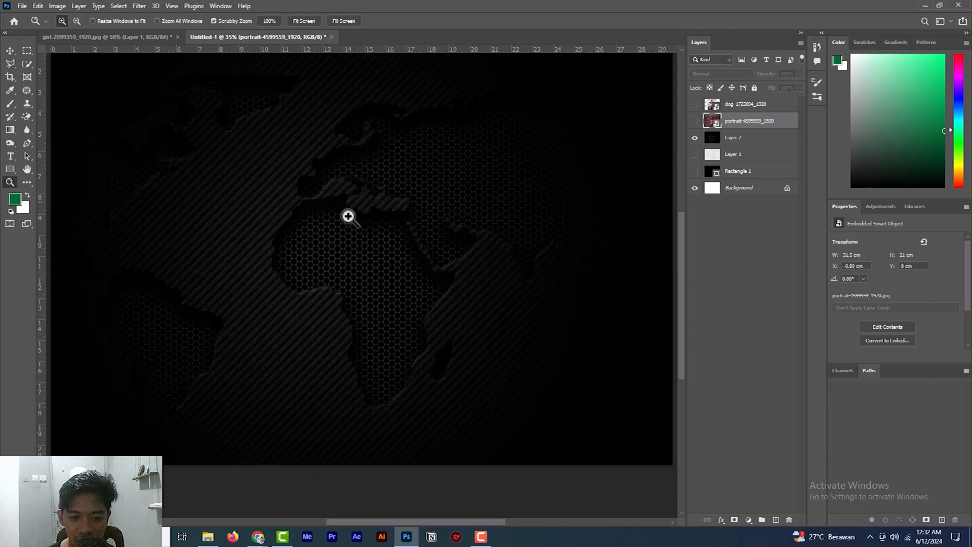
{"action": "left_click", "coordinate": [694, 120]}
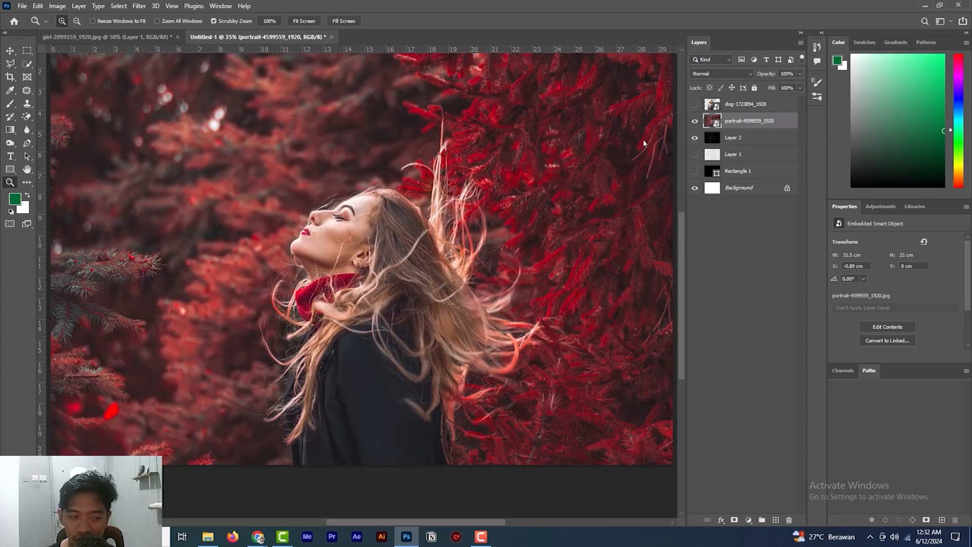
- With the Quick Selection tool active, open the portrait layer in Select and Mask and automatically select the woman as the subject
{"action": "left_click", "coordinate": [24, 65]}
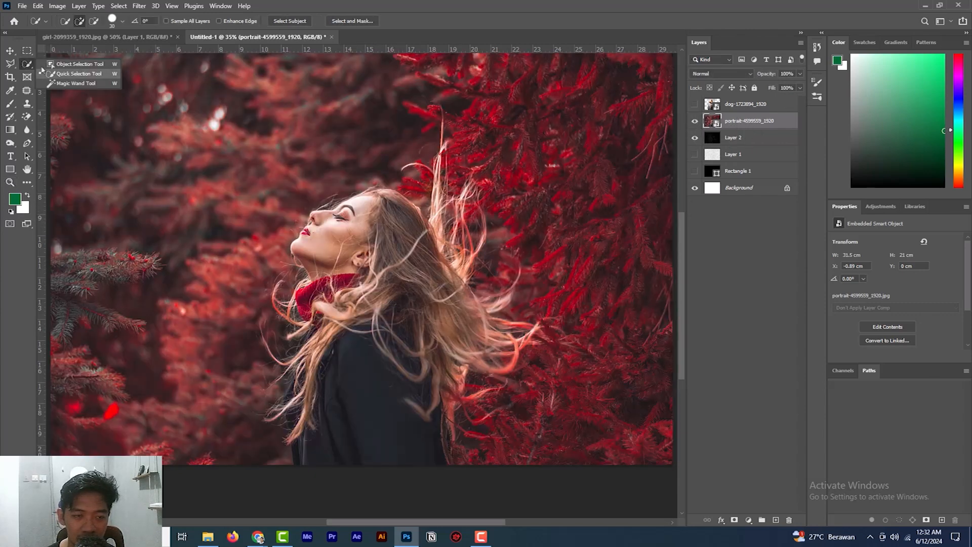
{"action": "left_click", "coordinate": [76, 76]}
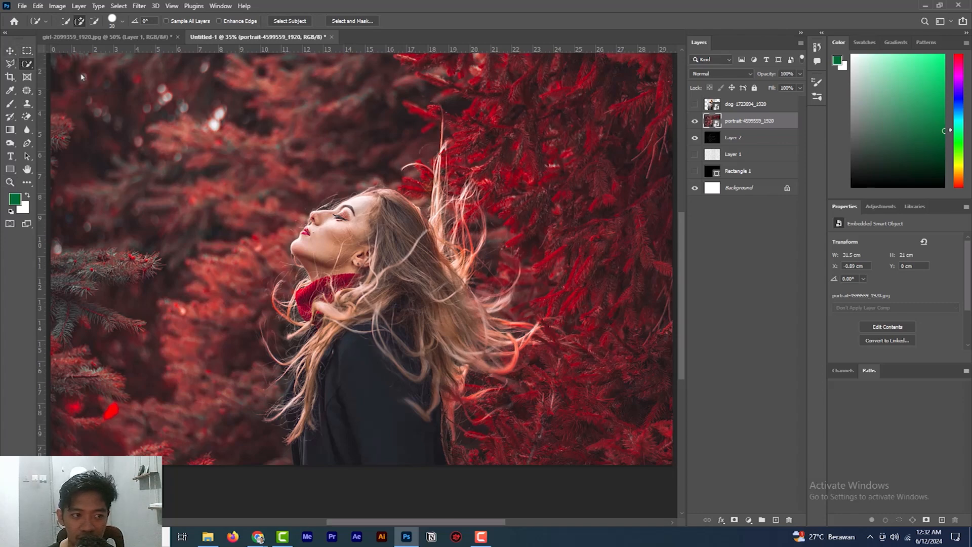
{"action": "left_click", "coordinate": [349, 24]}
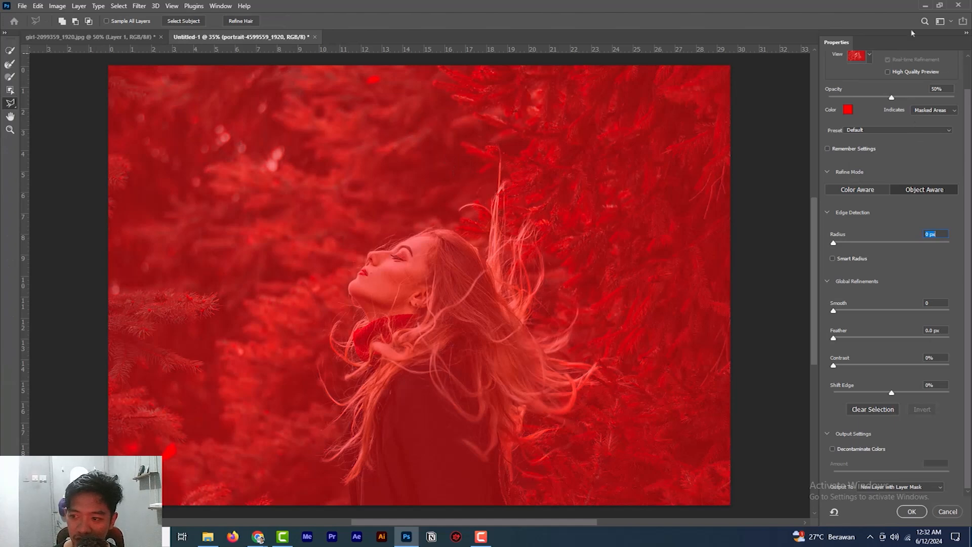
{"action": "scroll", "coordinate": [966, 105], "scroll_direction": "up", "scroll_amount": 2}
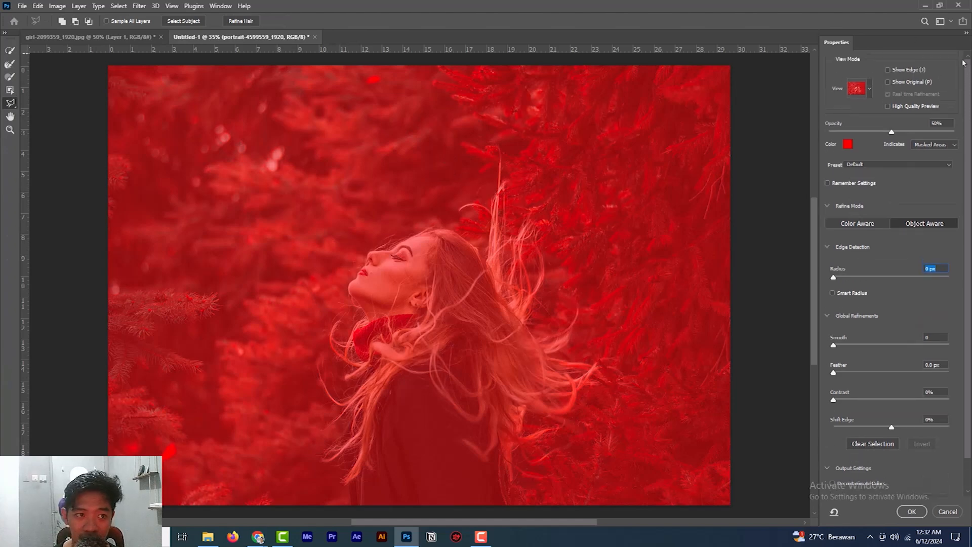
{"action": "left_click", "coordinate": [179, 23]}
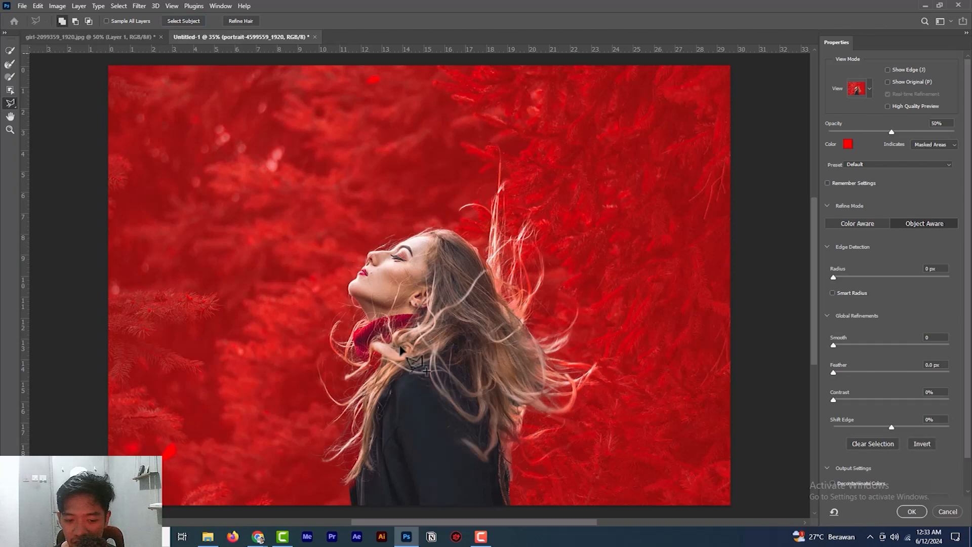
- Preview the whole subject cutout in Onion Skin view, then return to Overlay view
{"action": "scroll", "coordinate": [519, 248], "scroll_direction": "down", "scroll_amount": 3}
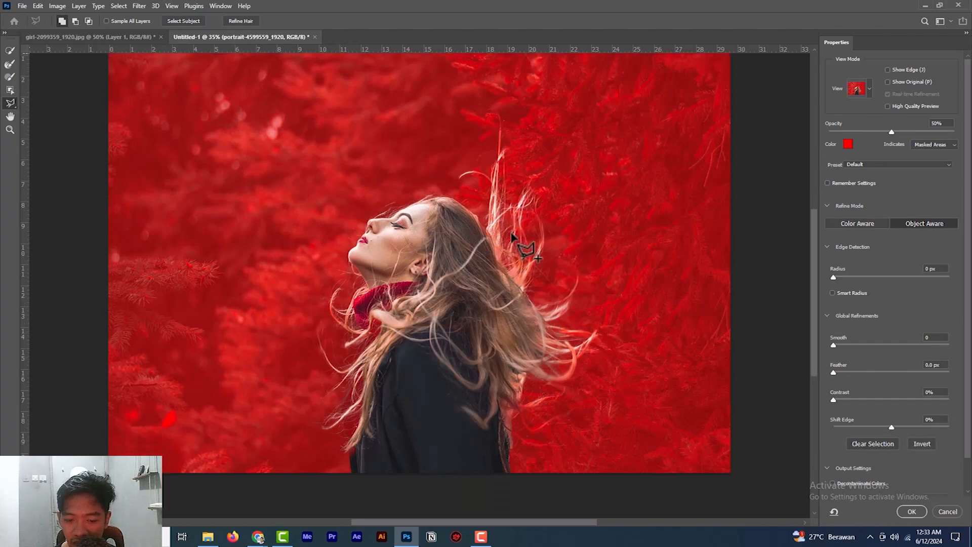
{"action": "scroll", "coordinate": [539, 334], "scroll_direction": "up", "scroll_amount": 1}
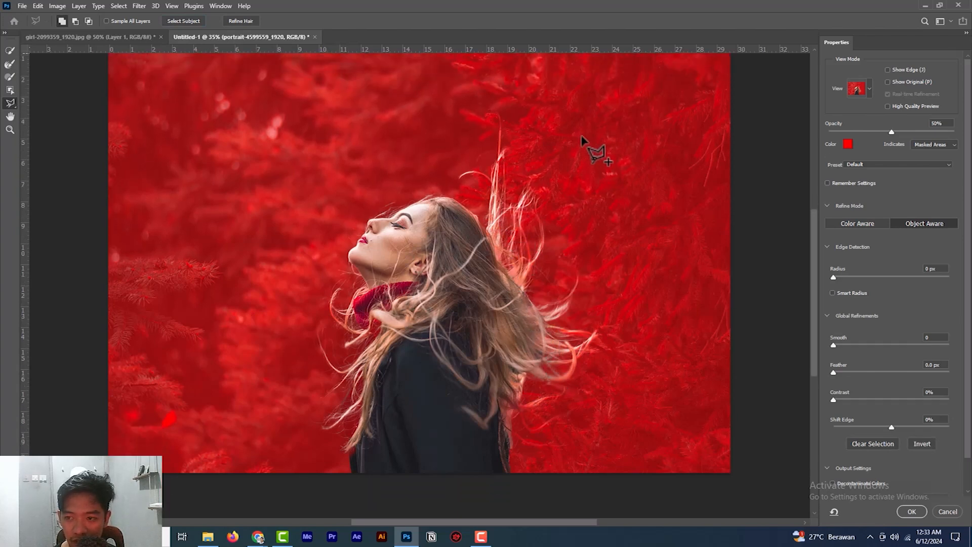
{"action": "scroll", "coordinate": [585, 147], "scroll_direction": "up", "scroll_amount": 2}
{"action": "left_click", "coordinate": [869, 89]}
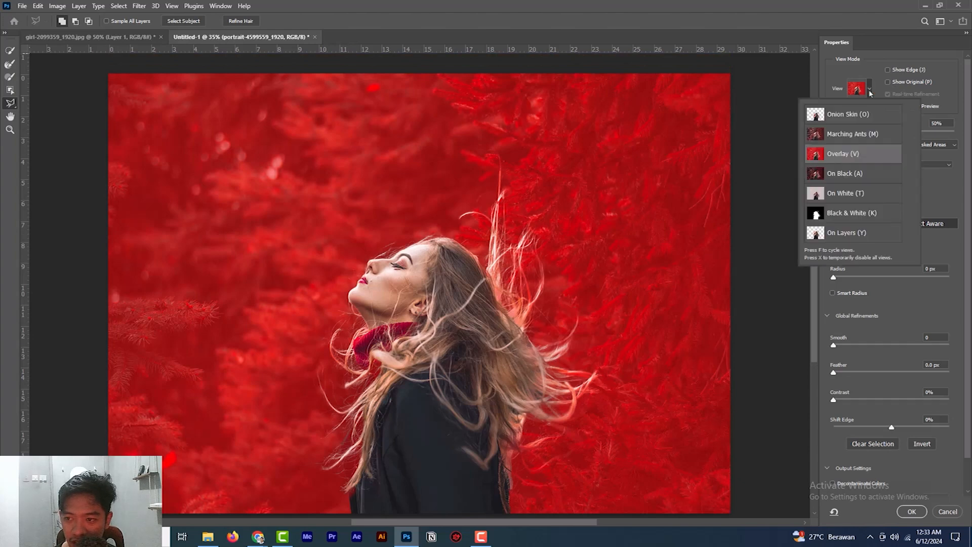
{"action": "left_click", "coordinate": [850, 115]}
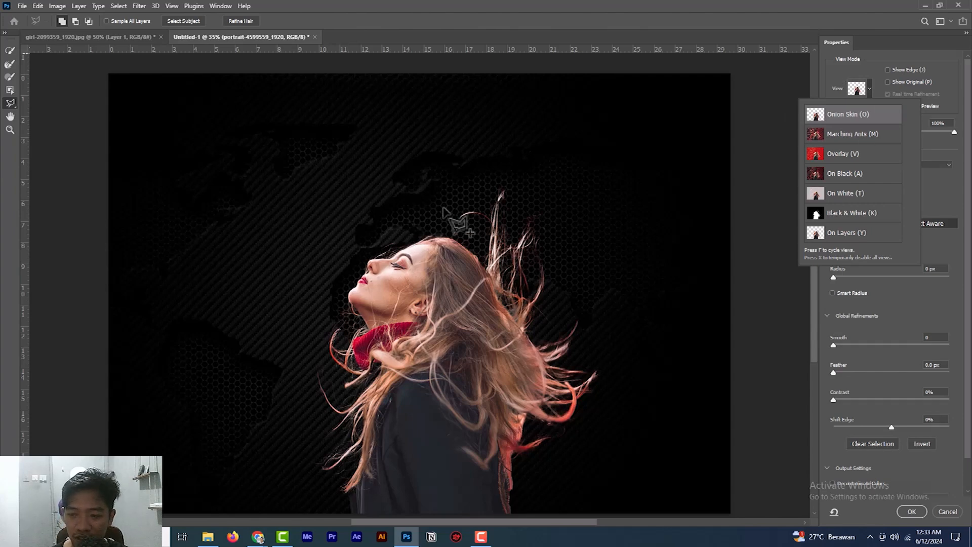
{"action": "left_click", "coordinate": [844, 158]}
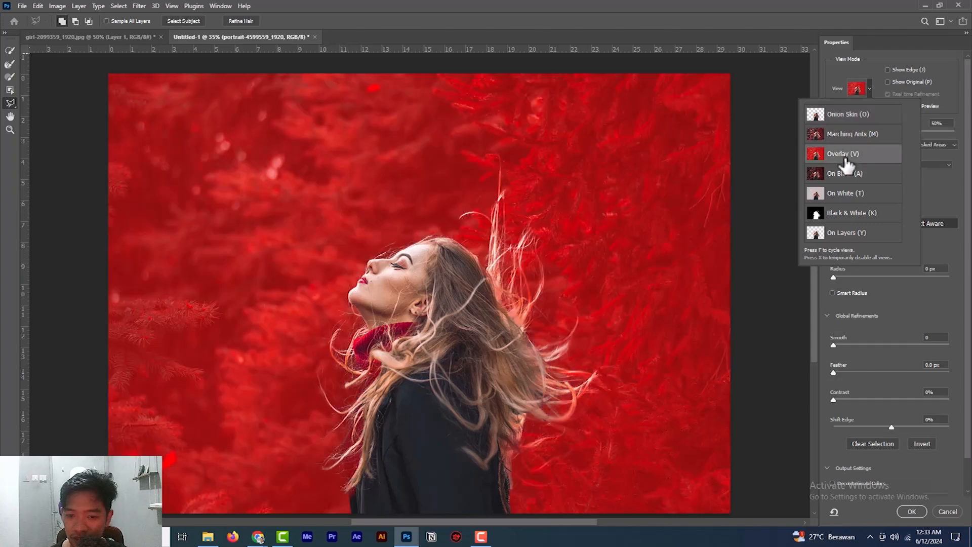
- Examine the hair and coat edges close up, comparing the Overlay view with Onion Skin and ending on Overlay
{"action": "scroll", "coordinate": [416, 272], "scroll_direction": "up", "scroll_amount": 7}
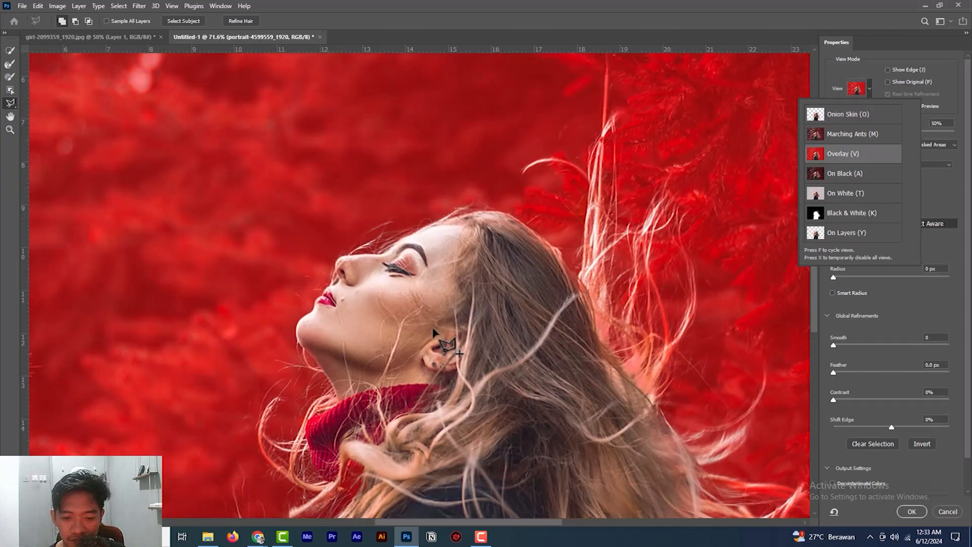
{"action": "left_click_drag", "start_coordinate": [416, 272], "coordinate": [380, 102]}
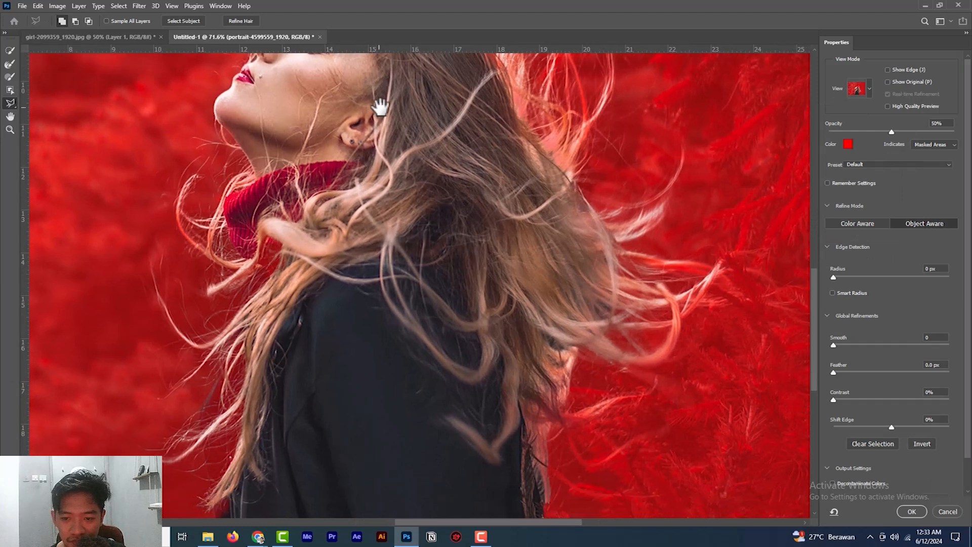
{"action": "left_click", "coordinate": [869, 90]}
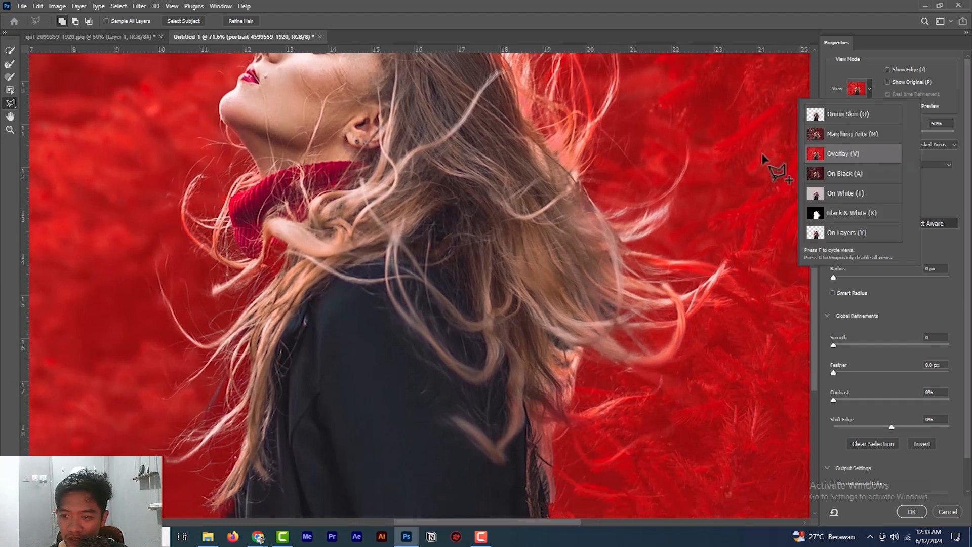
{"action": "left_click", "coordinate": [820, 113]}
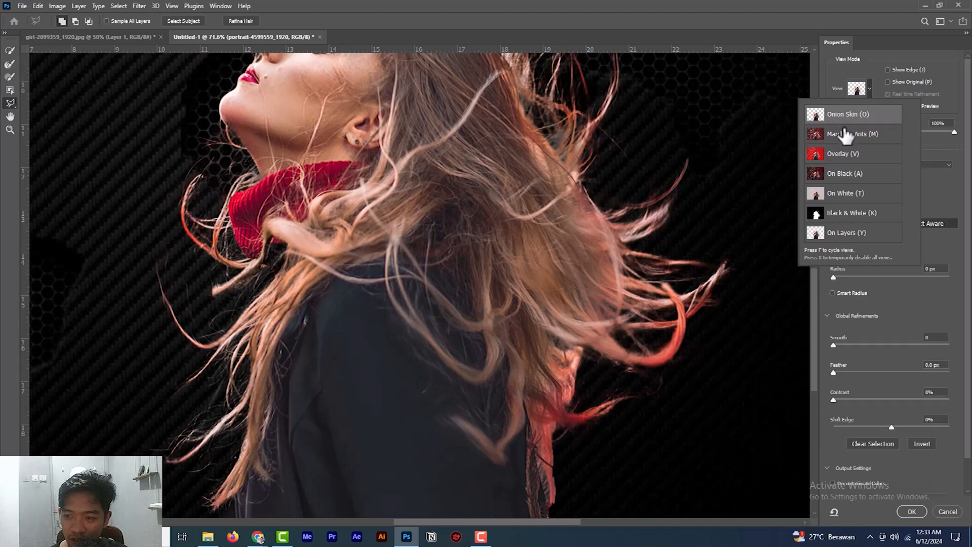
{"action": "left_click", "coordinate": [842, 155]}
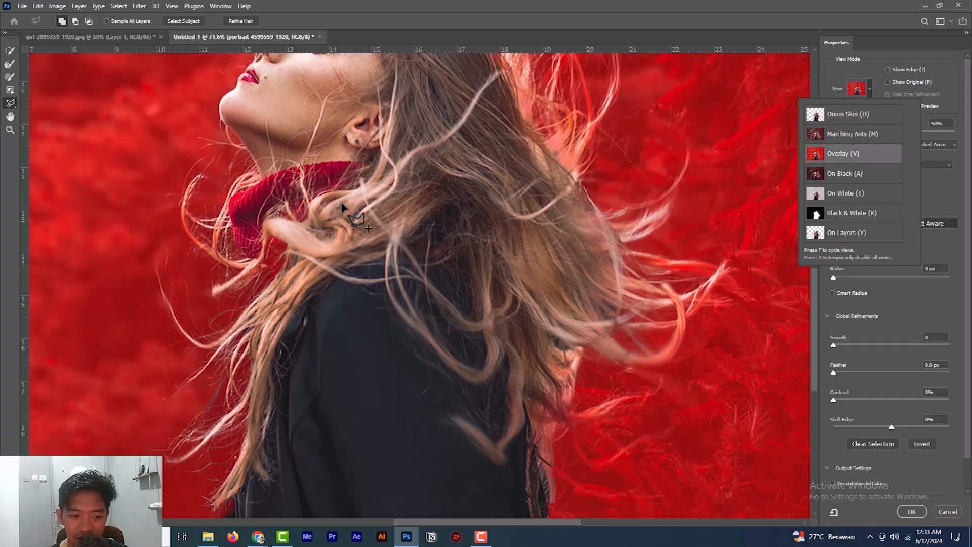
- Refine the hair below the scarf and behind the back with the Refine Edge Brush, then subtract the excess behind the back
{"action": "left_click", "coordinate": [10, 64]}
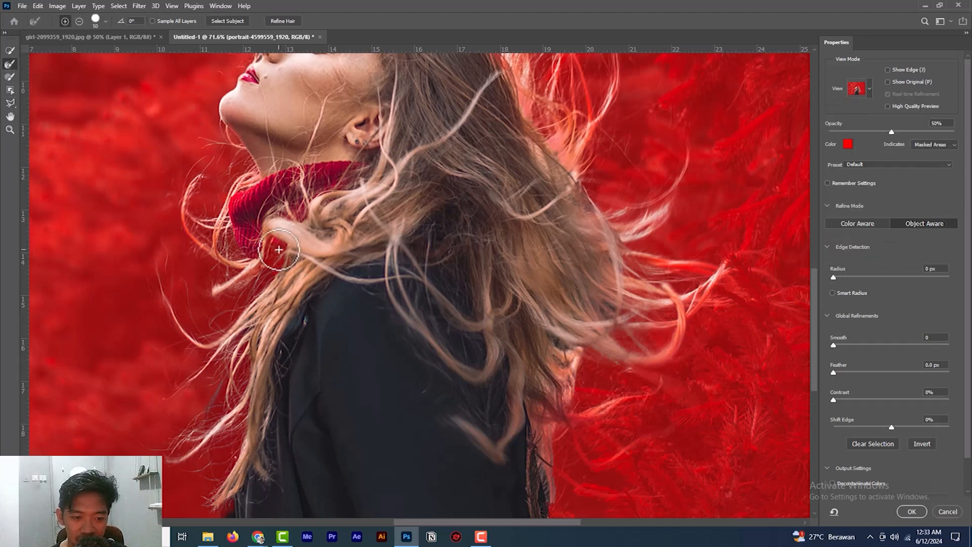
{"action": "left_click_drag", "start_coordinate": [276, 293], "coordinate": [302, 295]}
{"action": "scroll", "coordinate": [486, 277], "scroll_direction": "down", "scroll_amount": 2}
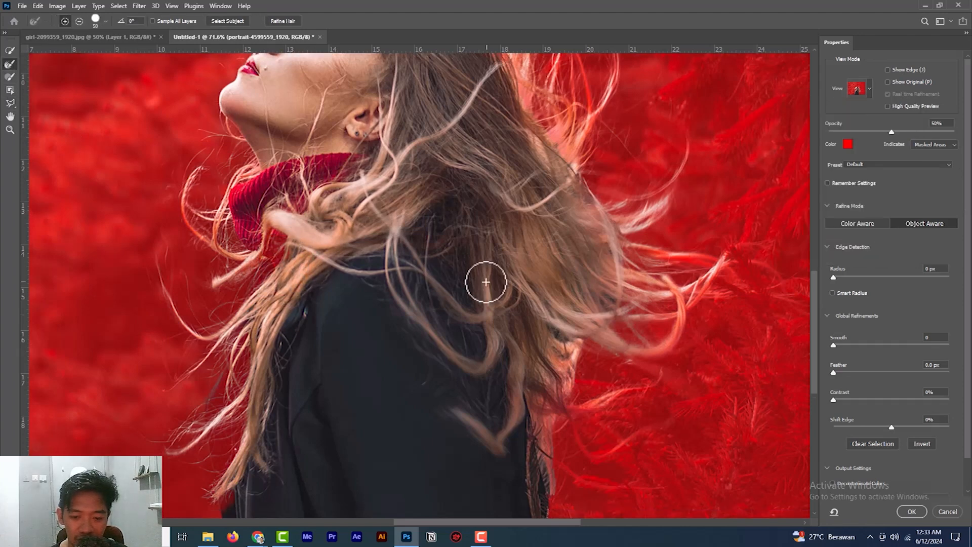
{"action": "left_click_drag", "start_coordinate": [573, 328], "coordinate": [572, 340]}
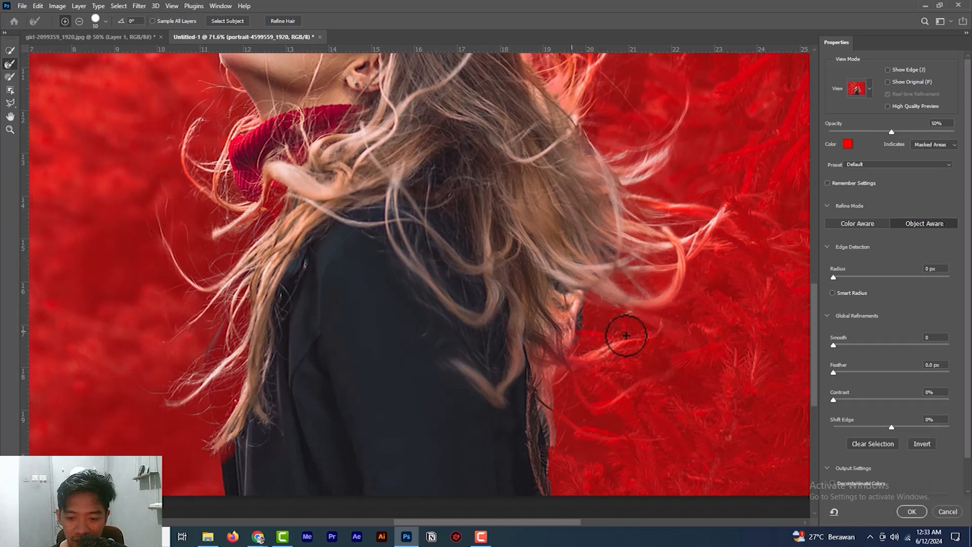
{"action": "mouse_move", "coordinate": [564, 292]}
{"action": "left_mouse_down"}
{"action": "mouse_move", "coordinate": [556, 379]}
{"action": "mouse_move", "coordinate": [572, 363]}
{"action": "left_mouse_up"}
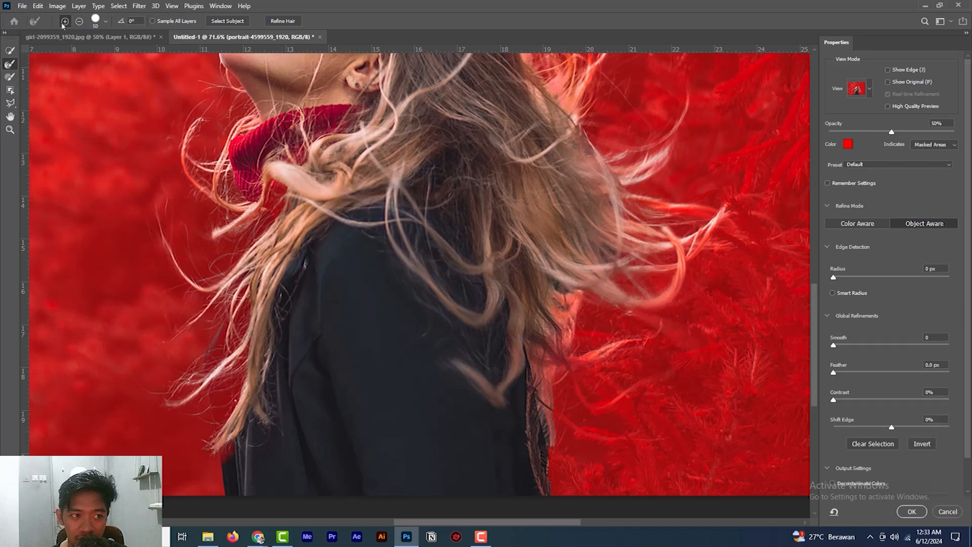
{"action": "left_click", "coordinate": [78, 22]}
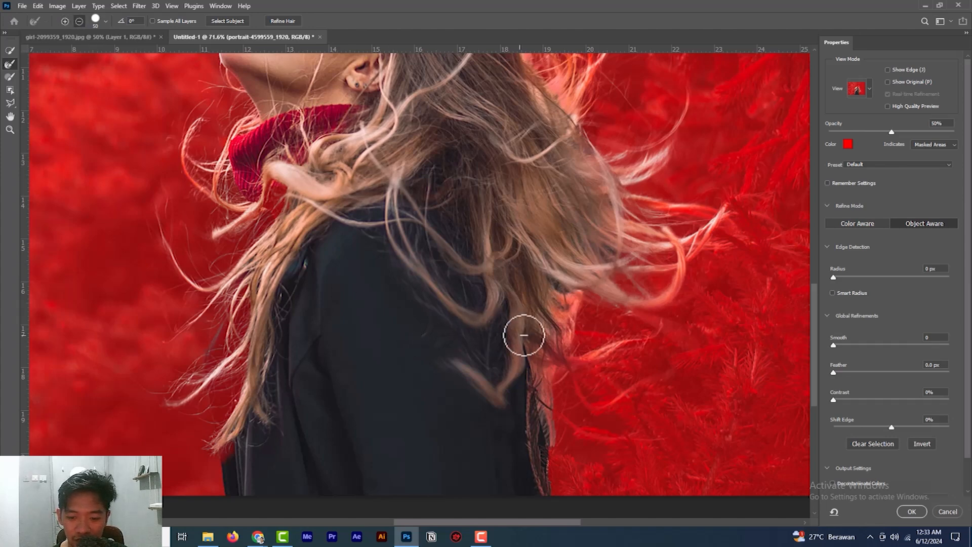
{"action": "left_click_drag", "start_coordinate": [571, 306], "coordinate": [568, 368]}
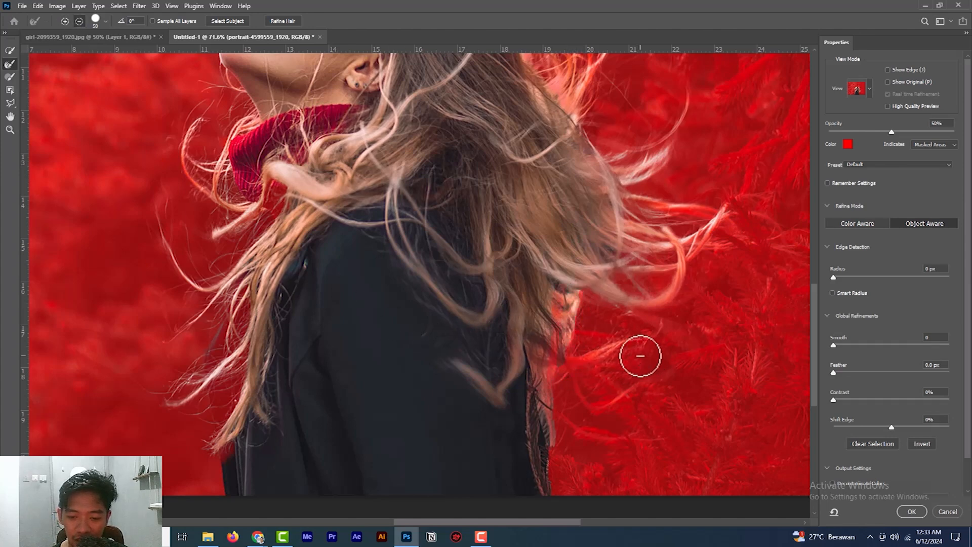
- Add the missing gap between the scarf and the front hair to the selection with the Lasso in add mode
{"action": "scroll", "coordinate": [583, 304], "scroll_direction": "up", "scroll_amount": 1}
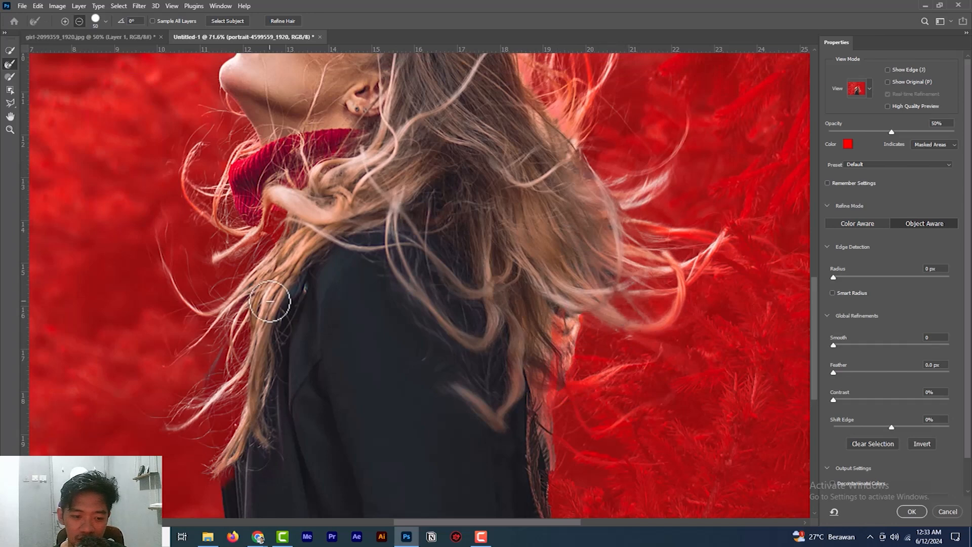
{"action": "scroll", "coordinate": [271, 300], "scroll_direction": "down", "scroll_amount": 1}
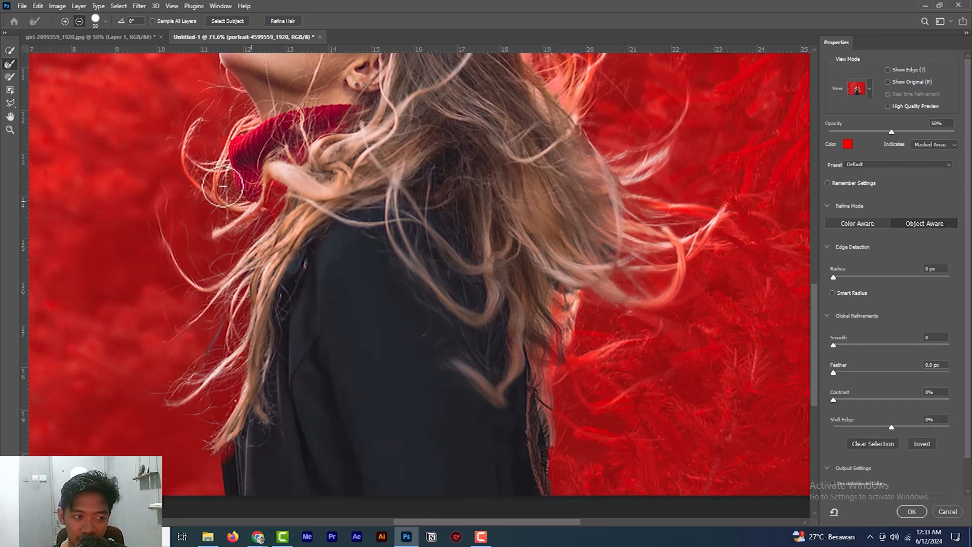
{"action": "left_click", "coordinate": [11, 103]}
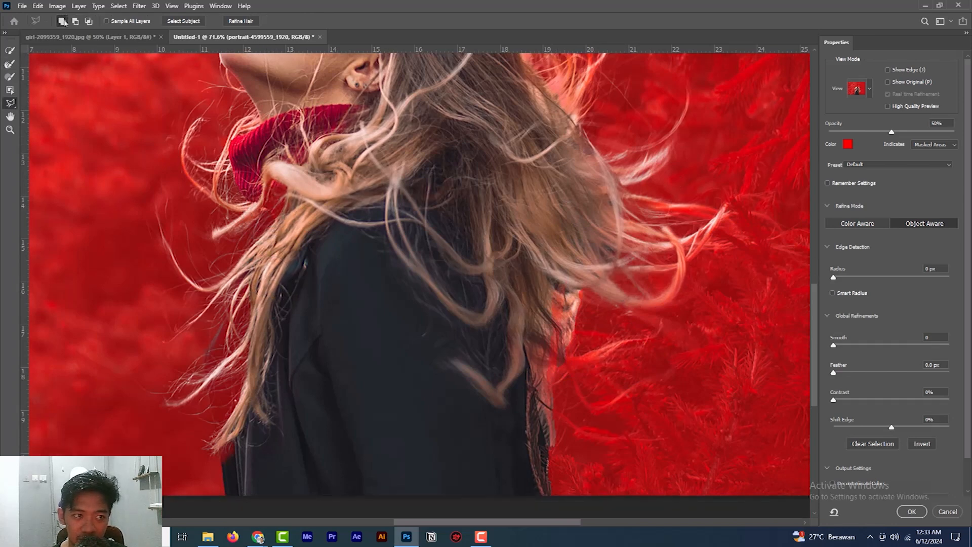
{"action": "mouse_move", "coordinate": [266, 208]}
{"action": "left_mouse_down"}
{"action": "mouse_move", "coordinate": [267, 242]}
{"action": "mouse_move", "coordinate": [281, 267]}
{"action": "mouse_move", "coordinate": [383, 241]}
{"action": "mouse_move", "coordinate": [378, 189]}
{"action": "mouse_move", "coordinate": [329, 140]}
{"action": "mouse_move", "coordinate": [301, 129]}
{"action": "mouse_move", "coordinate": [262, 160]}
{"action": "mouse_move", "coordinate": [262, 204]}
{"action": "left_mouse_up"}
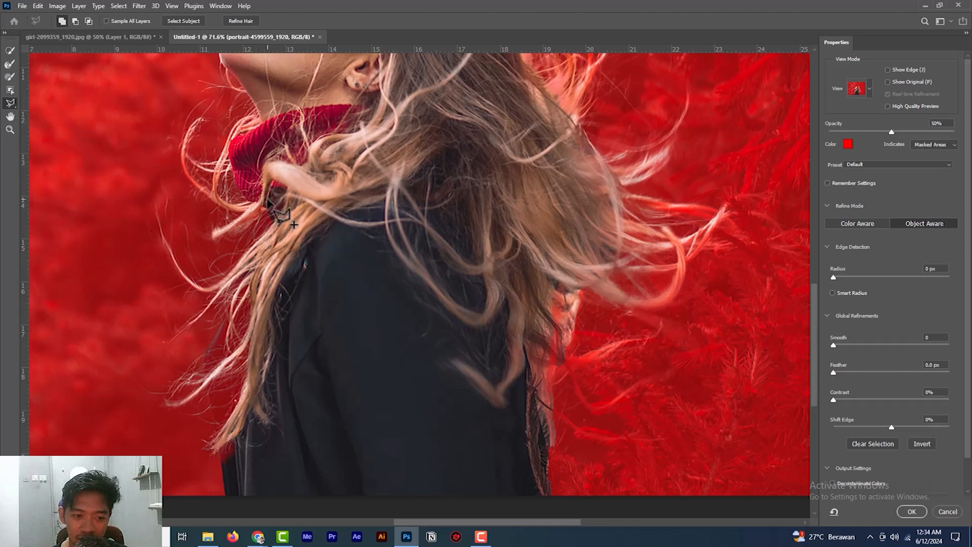
- Set the overlay opacity to 100% and switch to Onion Skin view to check the full cutout
{"action": "scroll", "coordinate": [446, 154], "scroll_direction": "up", "scroll_amount": 5}
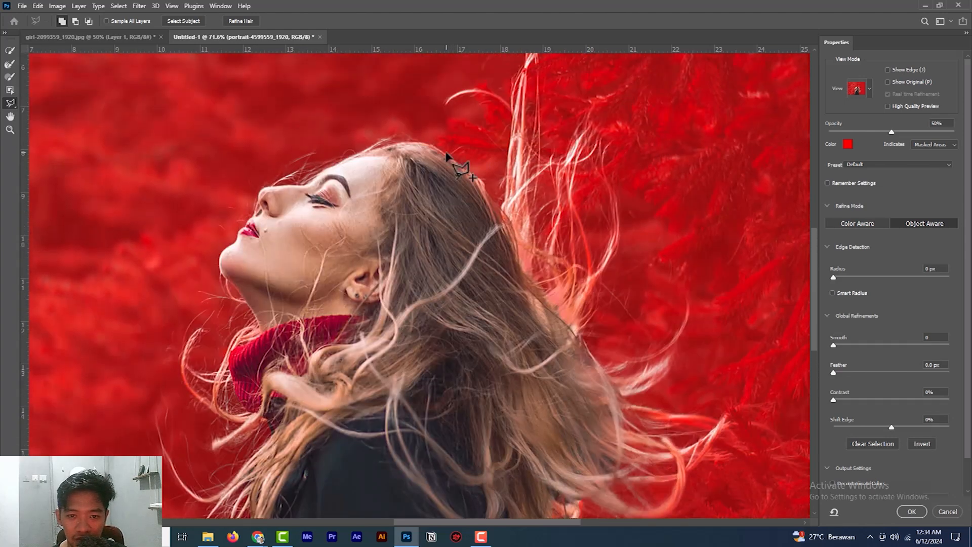
{"action": "scroll", "coordinate": [447, 154], "scroll_direction": "down", "scroll_amount": 3}
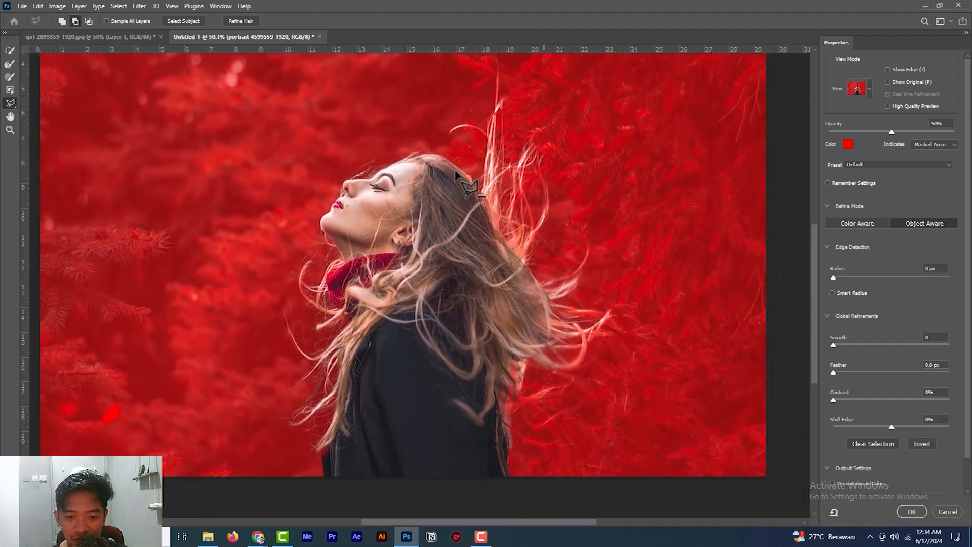
{"action": "scroll", "coordinate": [449, 261], "scroll_direction": "down", "scroll_amount": 3}
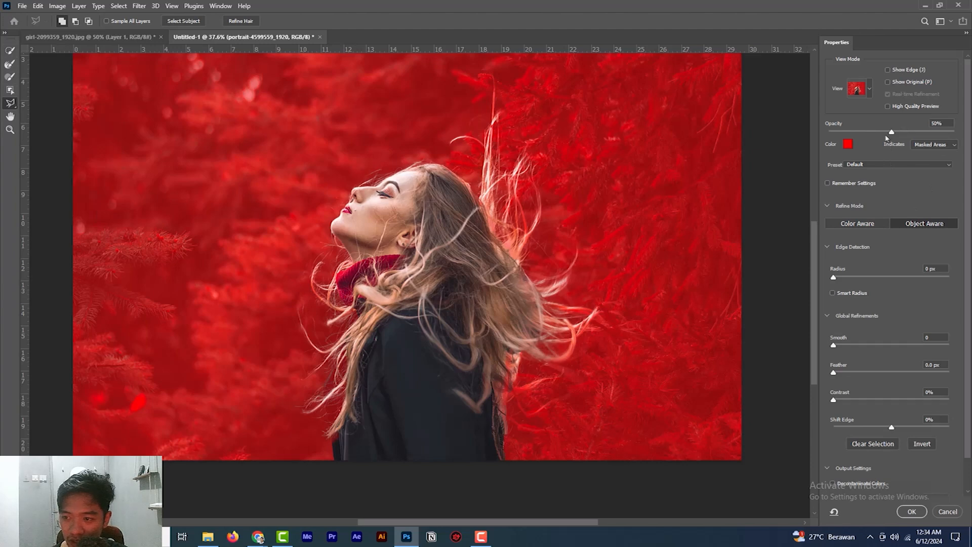
{"action": "left_click_drag", "start_coordinate": [891, 134], "coordinate": [969, 135]}
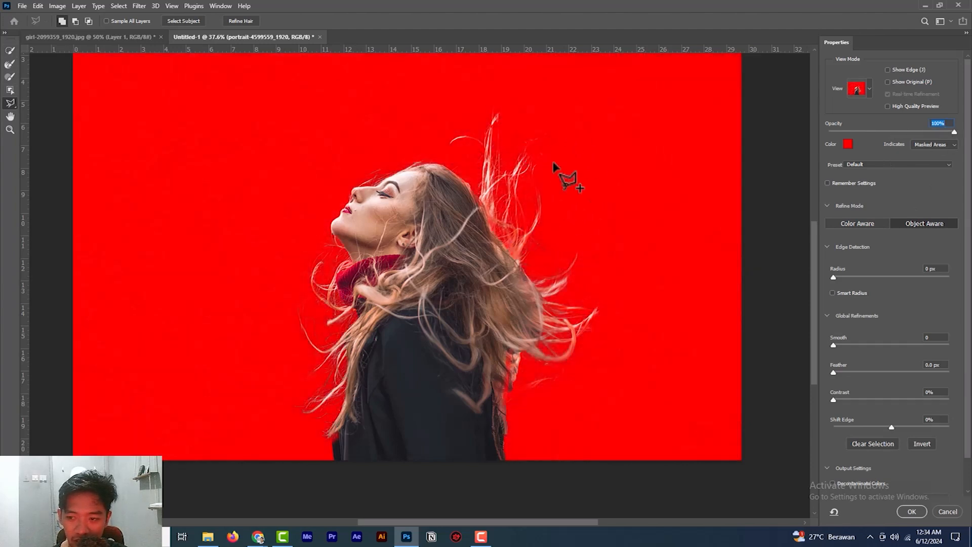
{"action": "left_click", "coordinate": [866, 93]}
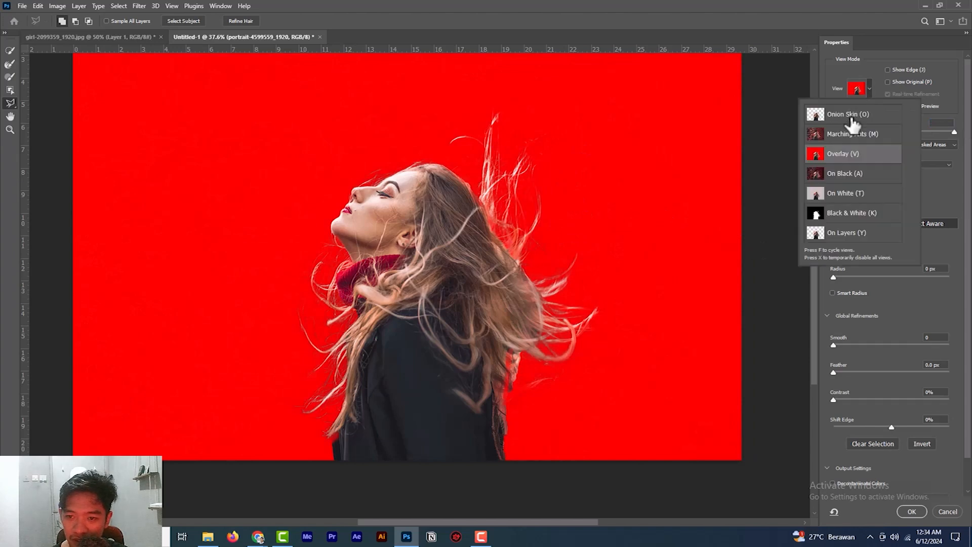
{"action": "left_click", "coordinate": [851, 115]}
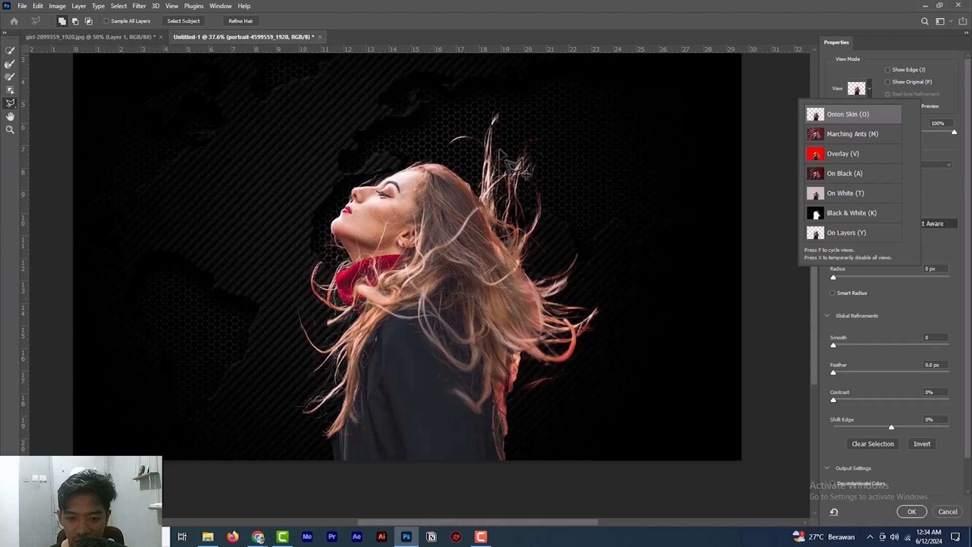
- Compare the Color Aware refine mode with Object Aware on the woman's hair edges, ending on Object Aware
{"action": "left_click", "coordinate": [939, 184]}
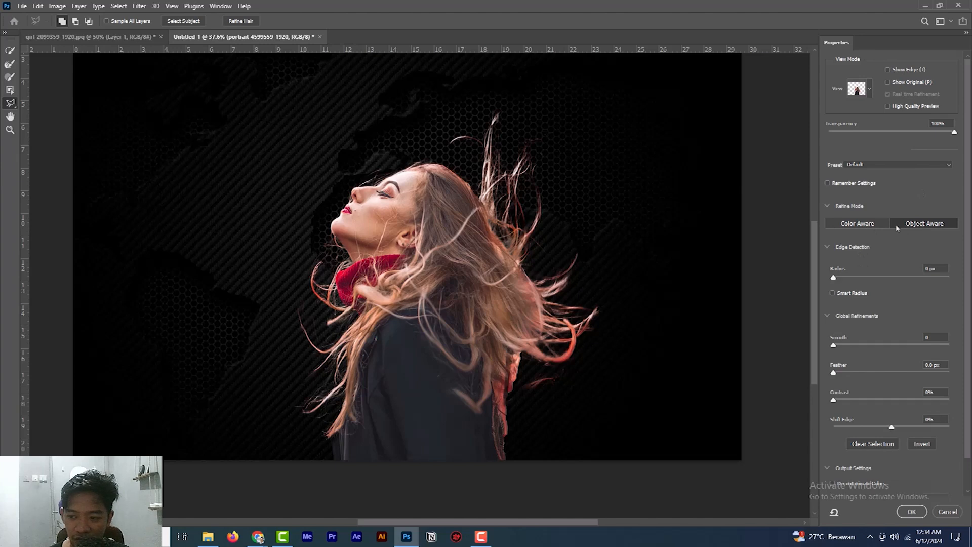
{"action": "left_click", "coordinate": [870, 226]}
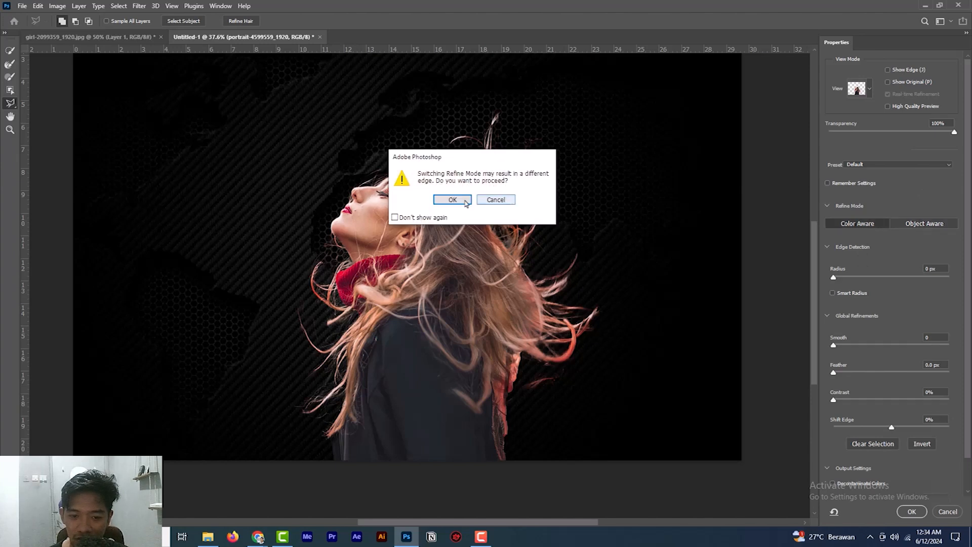
{"action": "left_click", "coordinate": [461, 201]}
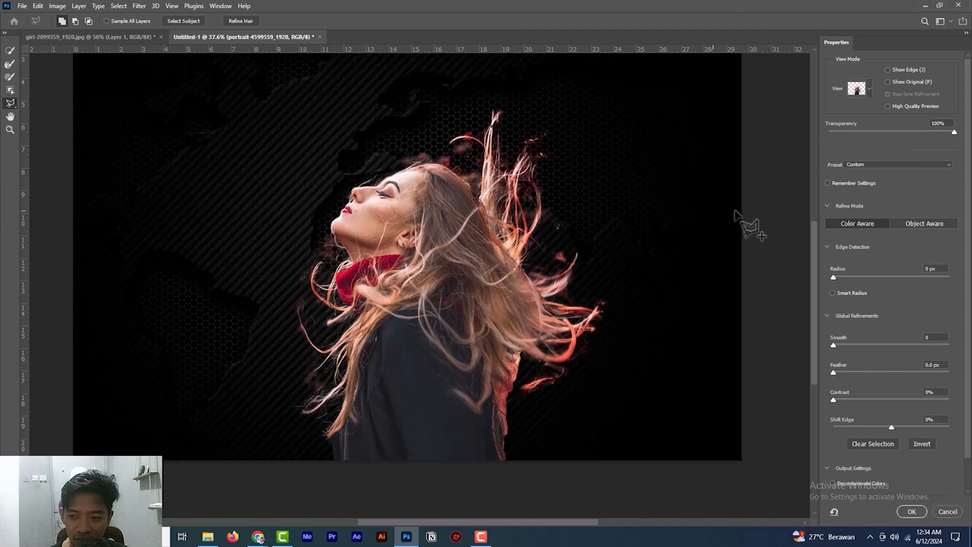
{"action": "left_click", "coordinate": [922, 225]}
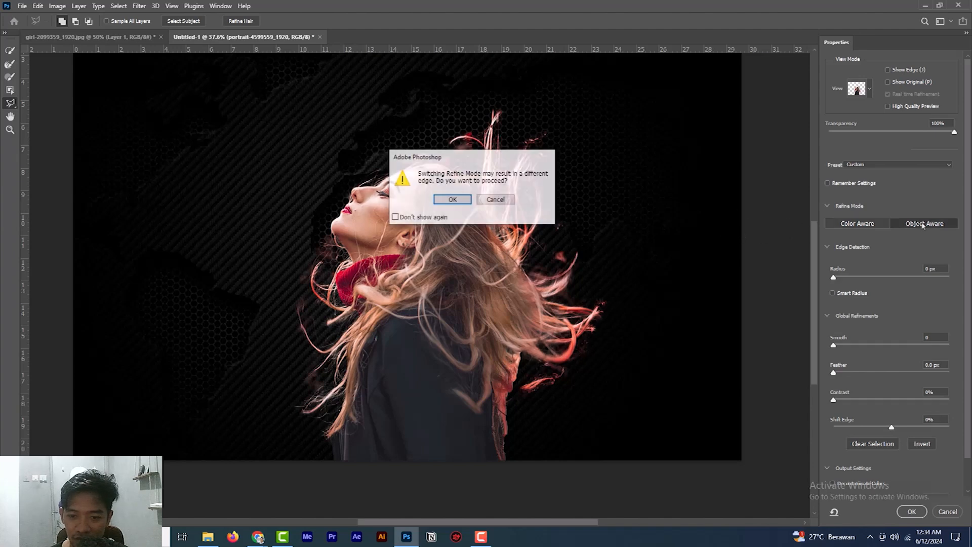
{"action": "left_click", "coordinate": [448, 201]}
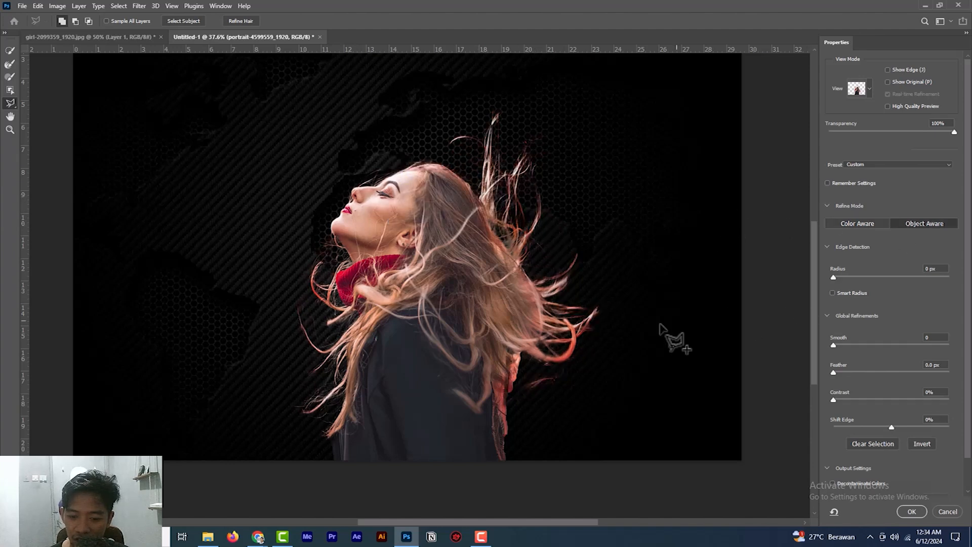
{"action": "scroll", "coordinate": [562, 355], "scroll_direction": "down", "scroll_amount": 1}
{"action": "scroll", "coordinate": [565, 362], "scroll_direction": "up", "scroll_amount": 2}
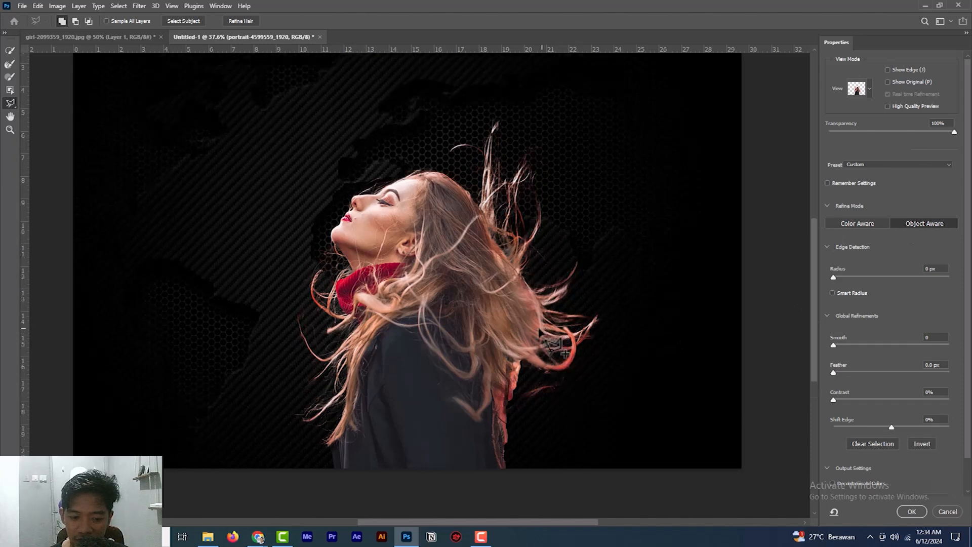
{"action": "scroll", "coordinate": [532, 388], "scroll_direction": "down", "scroll_amount": 1}
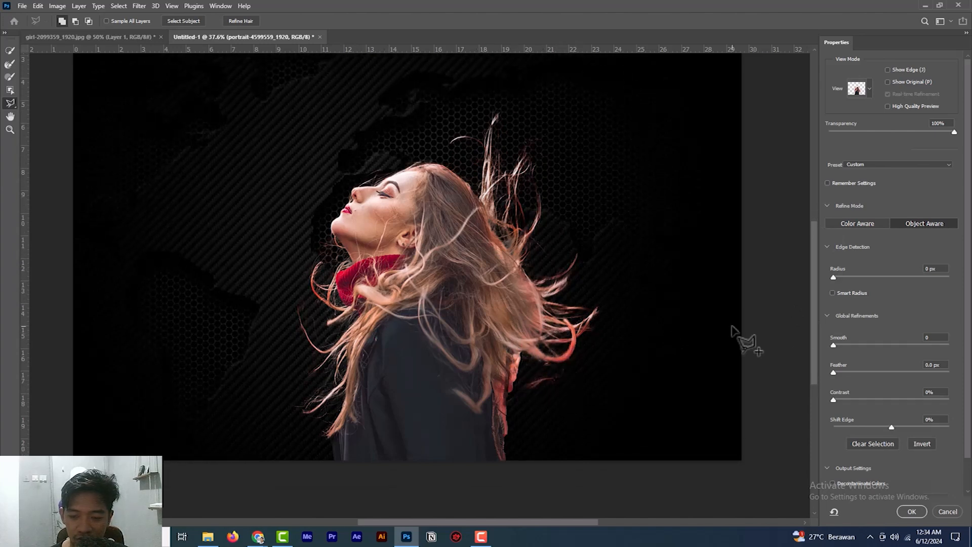
- Output the woman's refined selection as a New Layer with Layer Mask
{"action": "scroll", "coordinate": [862, 322], "scroll_direction": "down", "scroll_amount": 2}
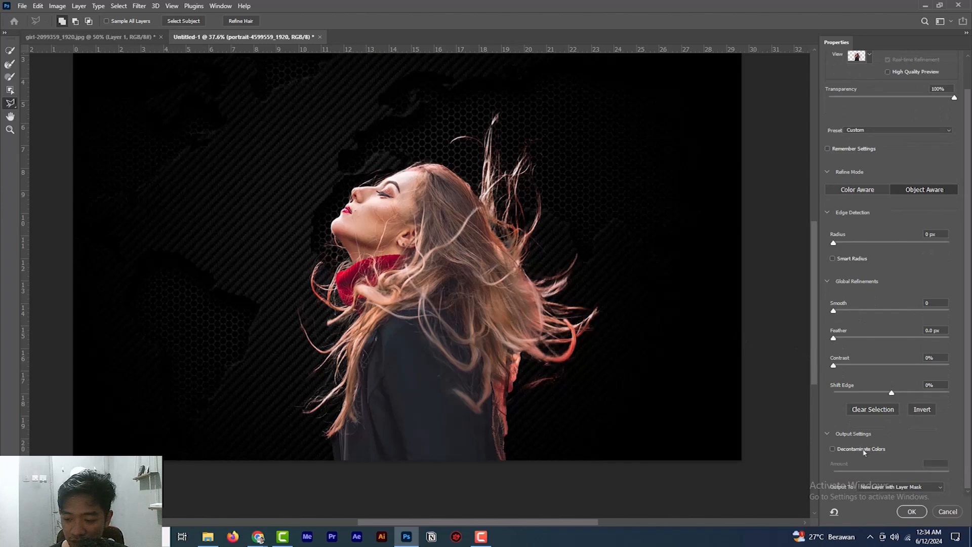
{"action": "left_click", "coordinate": [891, 488]}
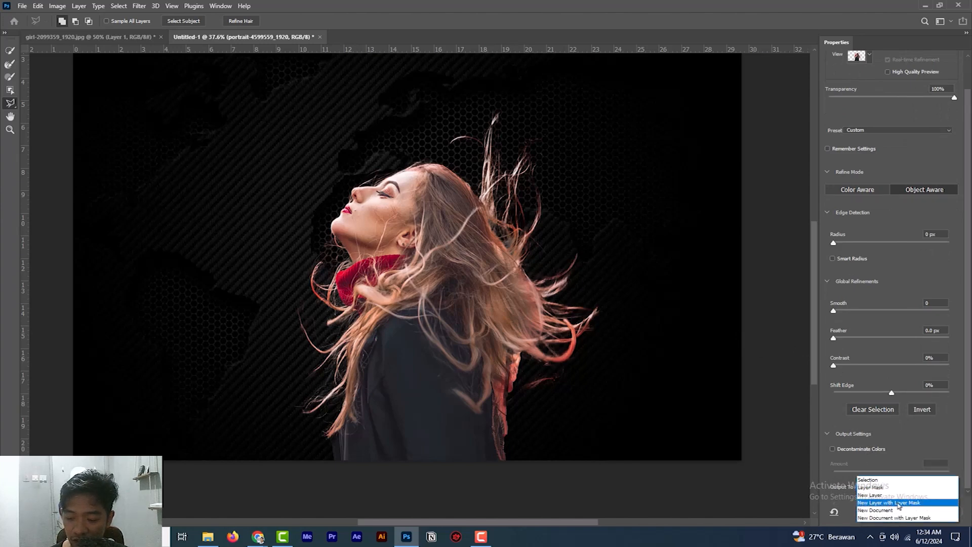
{"action": "left_click", "coordinate": [914, 503]}
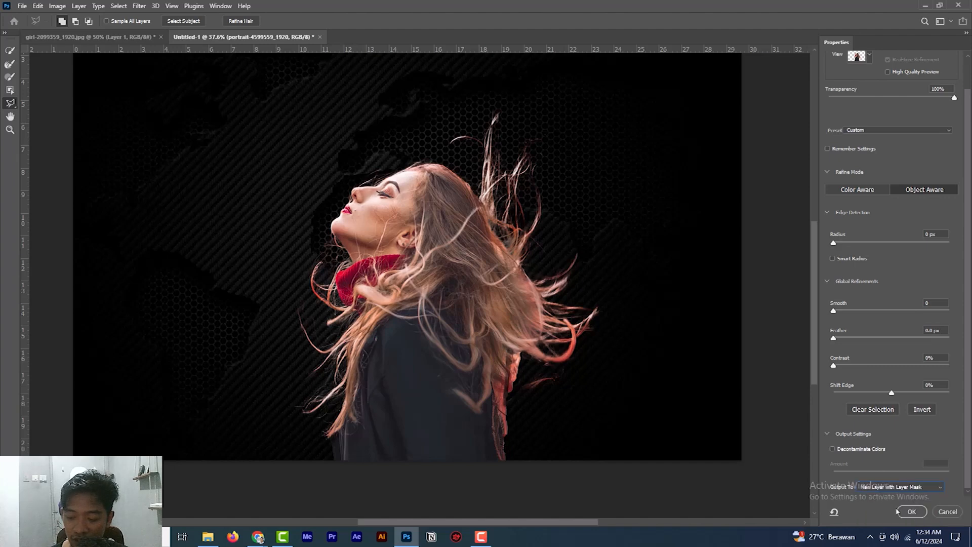
{"action": "left_click", "coordinate": [911, 512]}
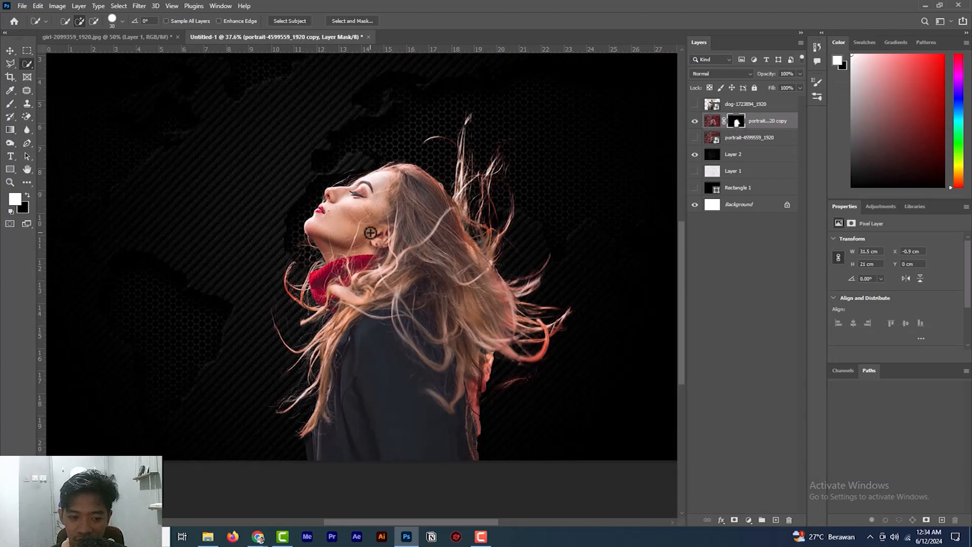
{"action": "scroll", "coordinate": [431, 255], "scroll_direction": "down", "scroll_amount": 3}
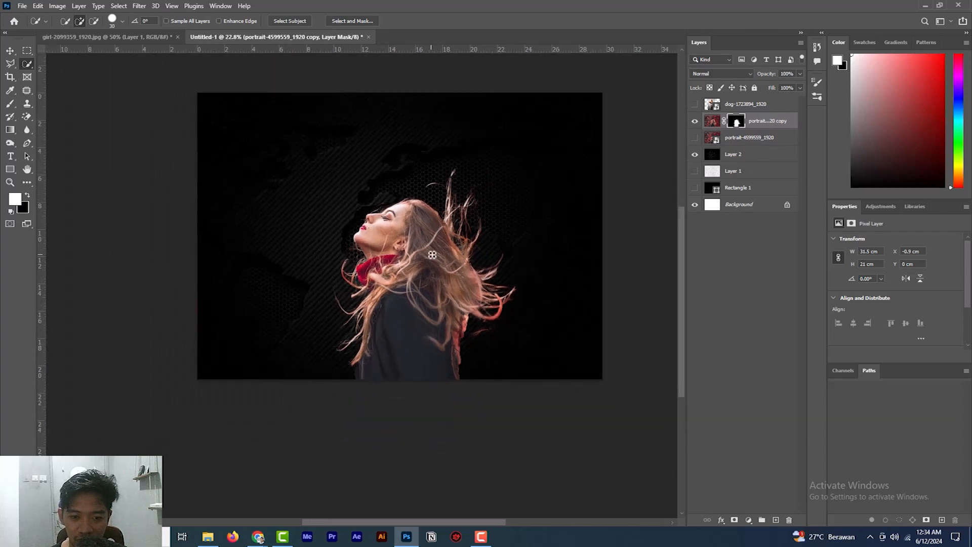
{"action": "scroll", "coordinate": [432, 254], "scroll_direction": "up", "scroll_amount": 2}
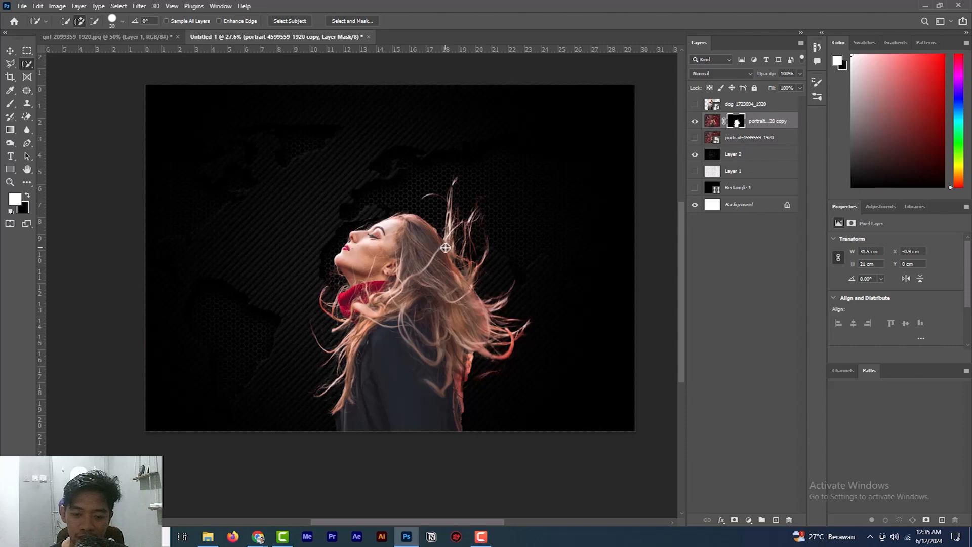
- Hide the masked portrait copy, then show and select the dog-1723894_1920 layer
{"action": "left_click", "coordinate": [695, 120]}
{"action": "left_click", "coordinate": [694, 103]}
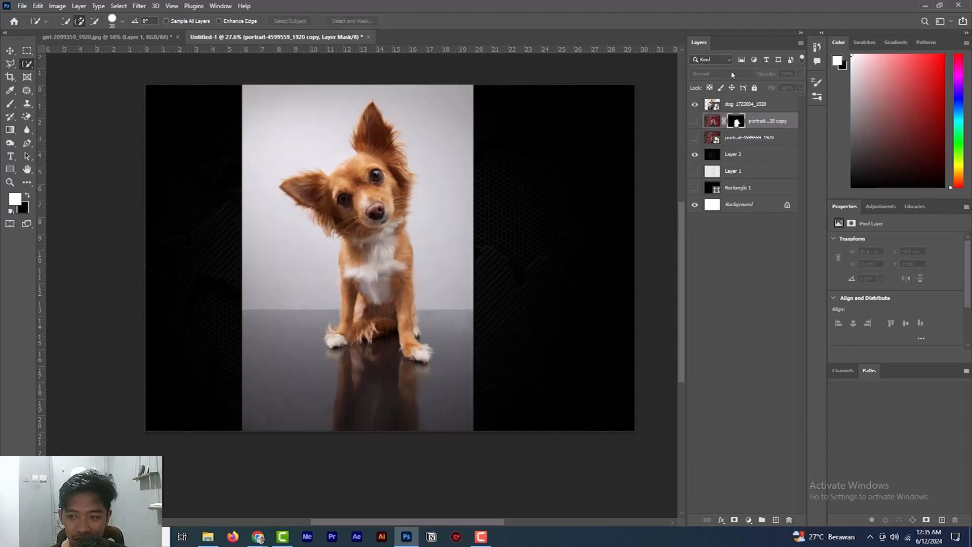
{"action": "left_click", "coordinate": [739, 107]}
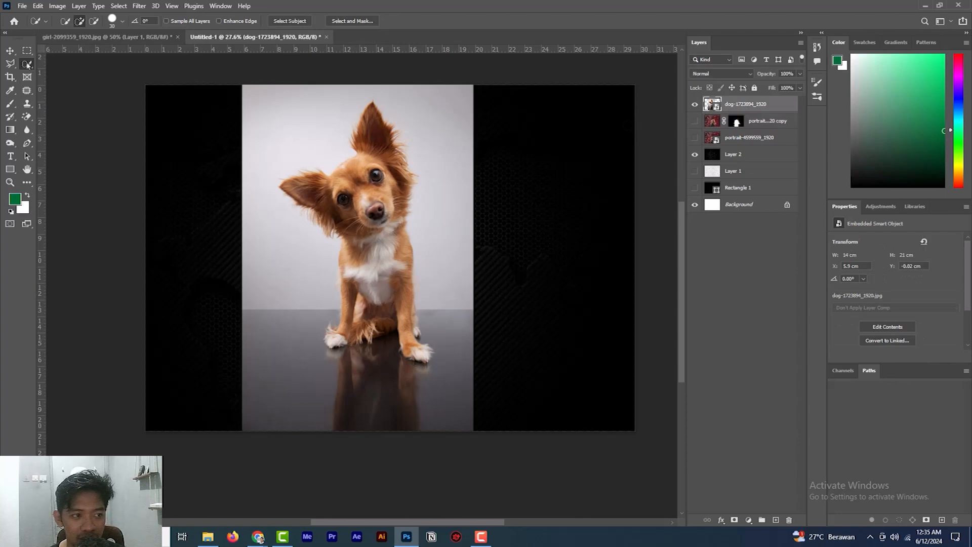
- Open the dog layer in Select and Mask from the Quick Selection Tool and select the subject automatically
{"action": "right_click", "coordinate": [27, 65]}
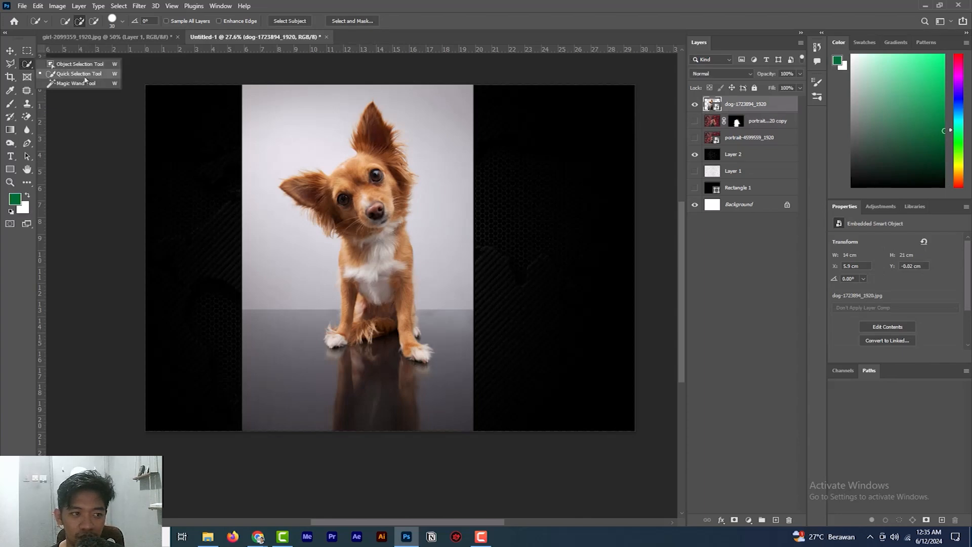
{"action": "left_click", "coordinate": [84, 76]}
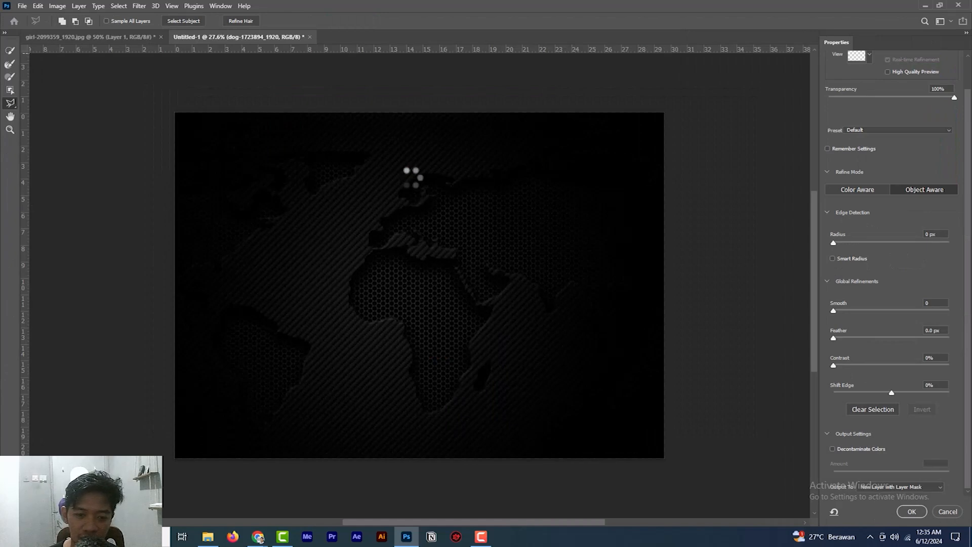
{"action": "left_click", "coordinate": [138, 6]}
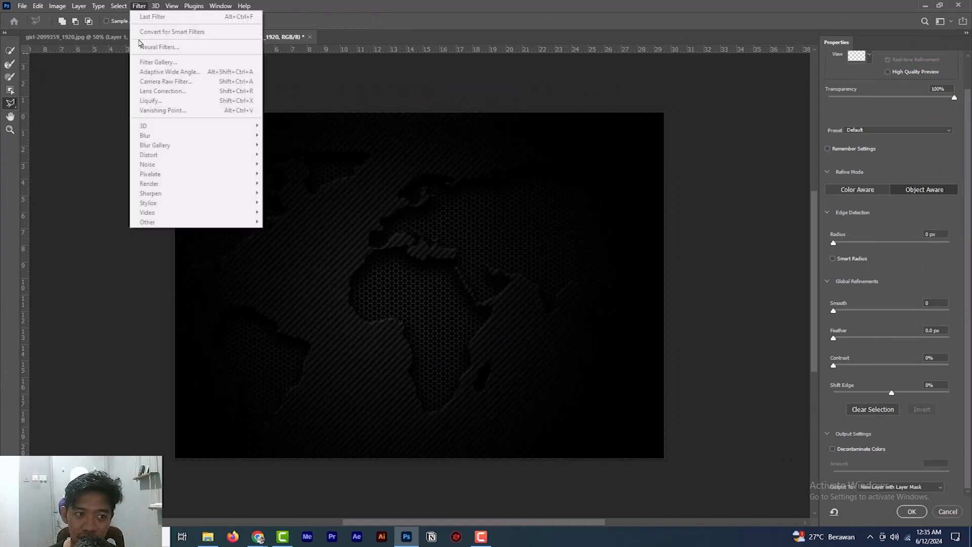
{"action": "left_click", "coordinate": [437, 4]}
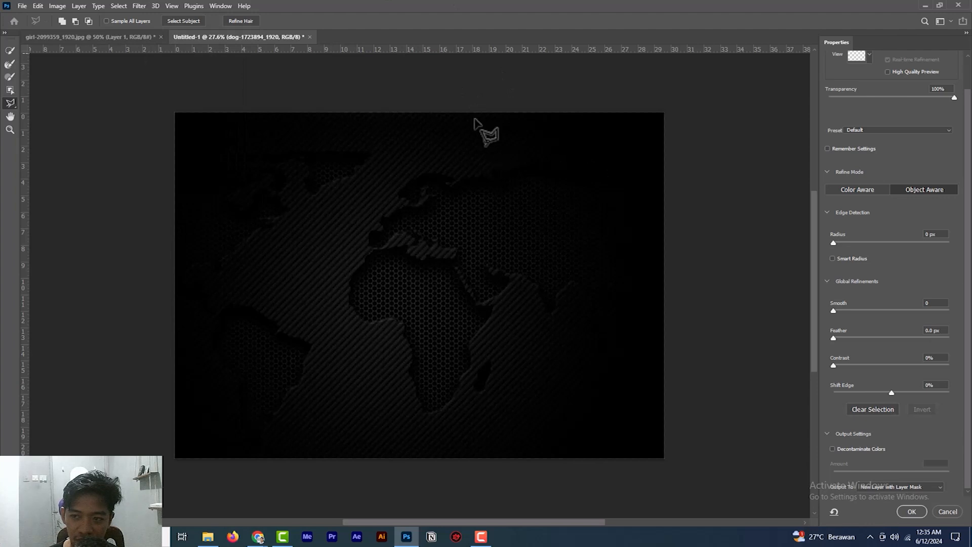
{"action": "left_click", "coordinate": [188, 24]}
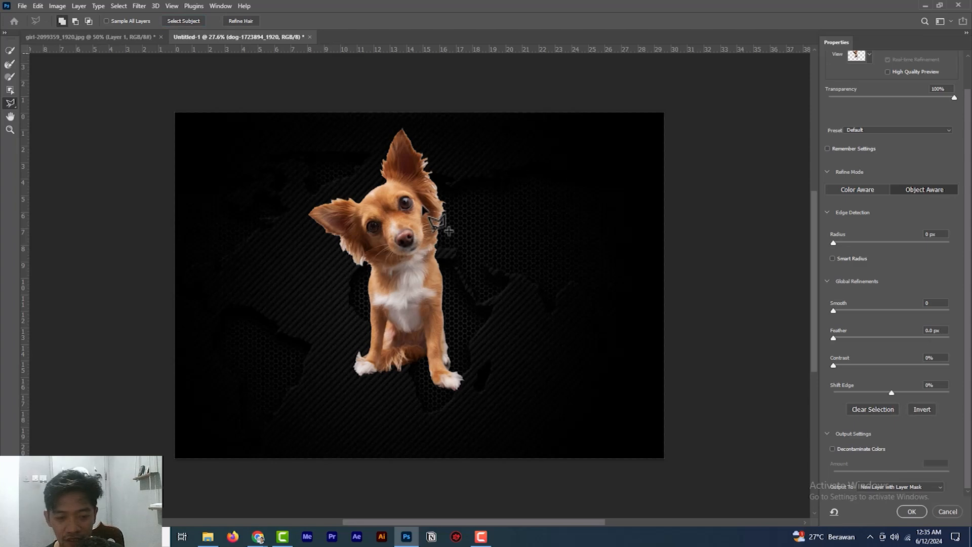
- Switch the dog's selection preview from Onion Skin to Overlay for a close-up of the head
{"action": "scroll", "coordinate": [424, 172], "scroll_direction": "up", "scroll_amount": 3}
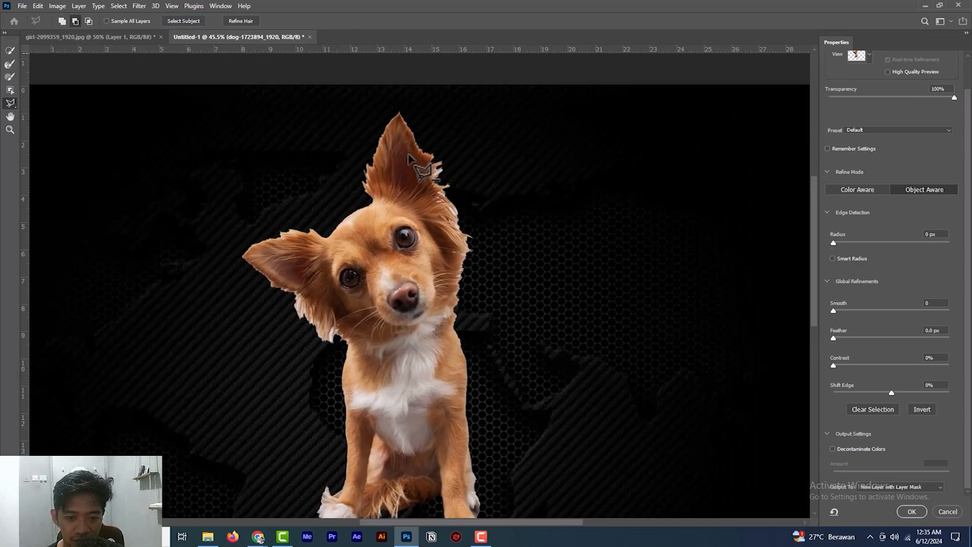
{"action": "scroll", "coordinate": [409, 208], "scroll_direction": "up", "scroll_amount": 3}
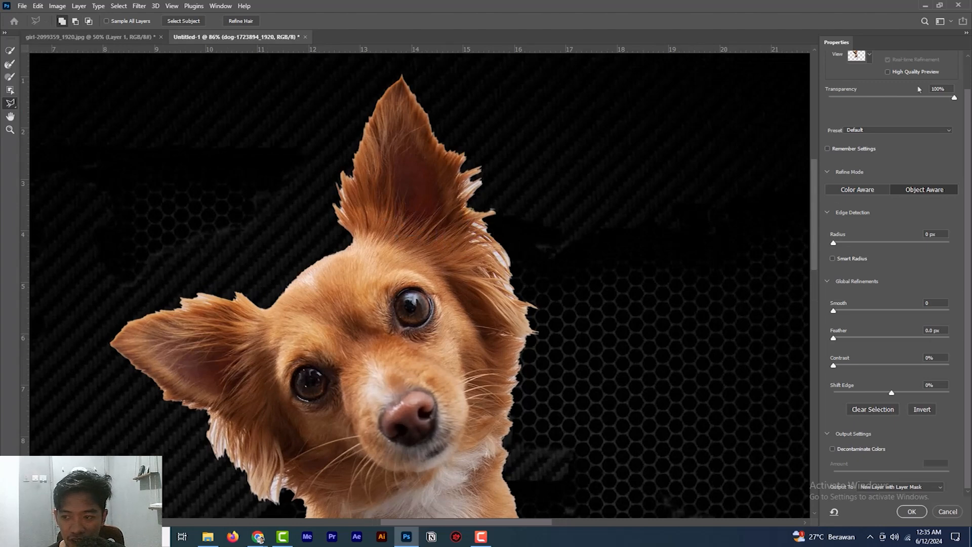
{"action": "scroll", "coordinate": [876, 67], "scroll_direction": "up", "scroll_amount": 2}
{"action": "left_click", "coordinate": [869, 89]}
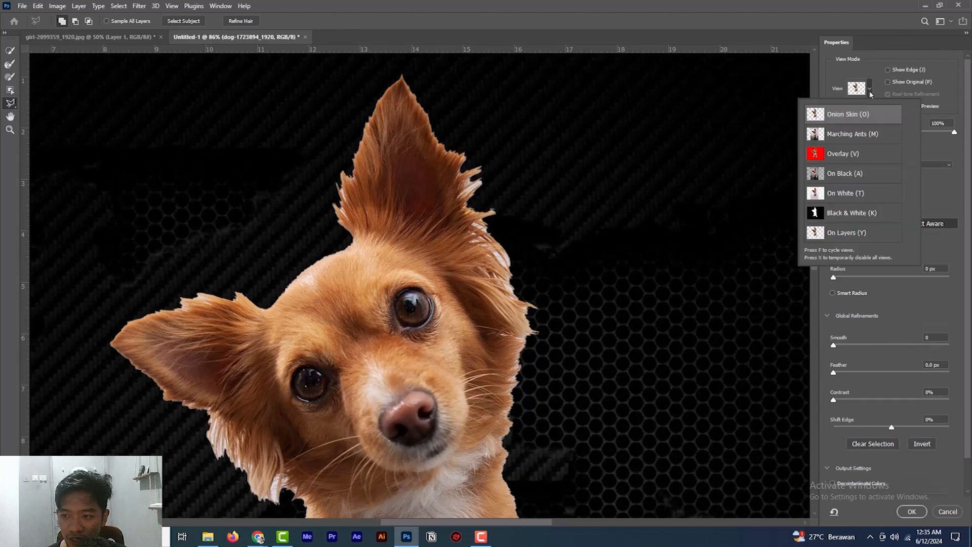
{"action": "left_click", "coordinate": [842, 154]}
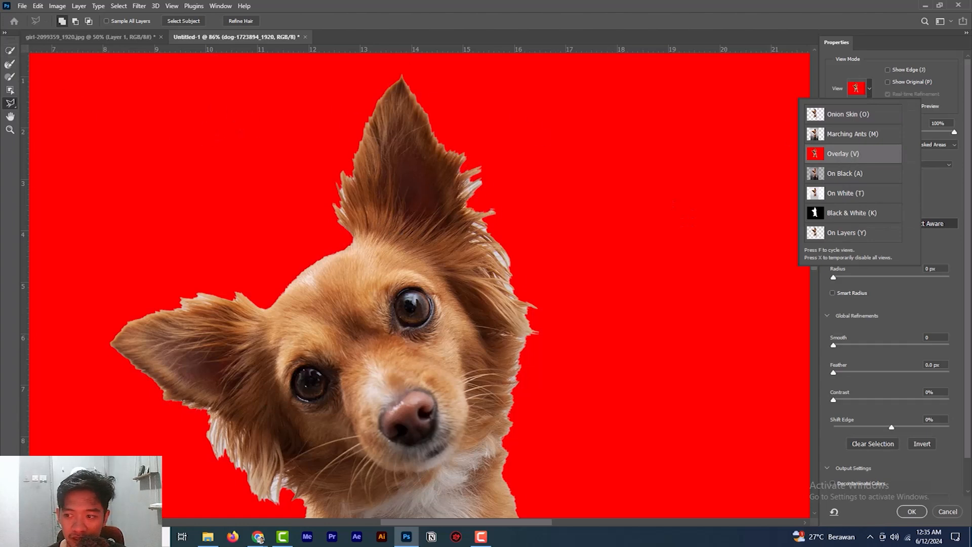
{"action": "left_click", "coordinate": [936, 132]}
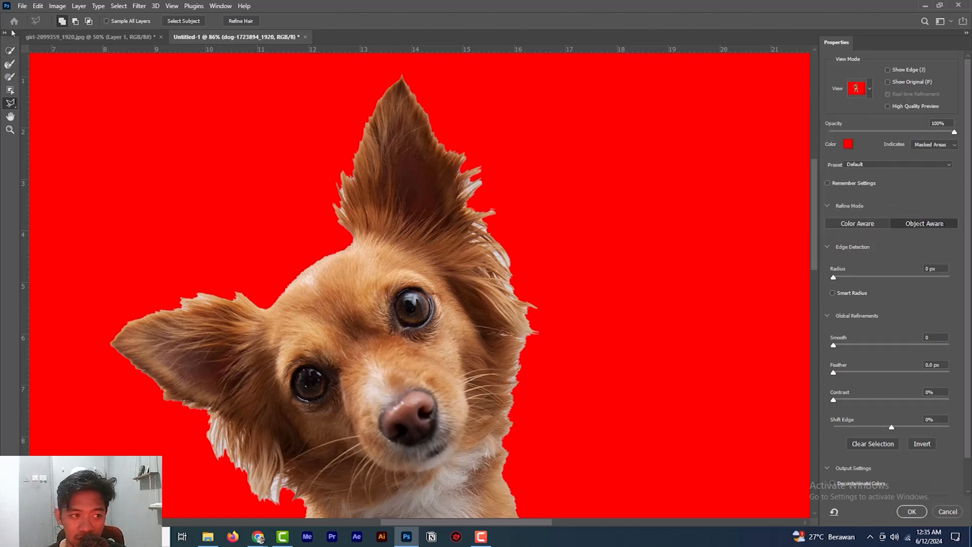
- Refine the fur along the outer right edge of the dog's upright ear with the Refine Edge Brush
{"action": "left_click", "coordinate": [11, 66]}
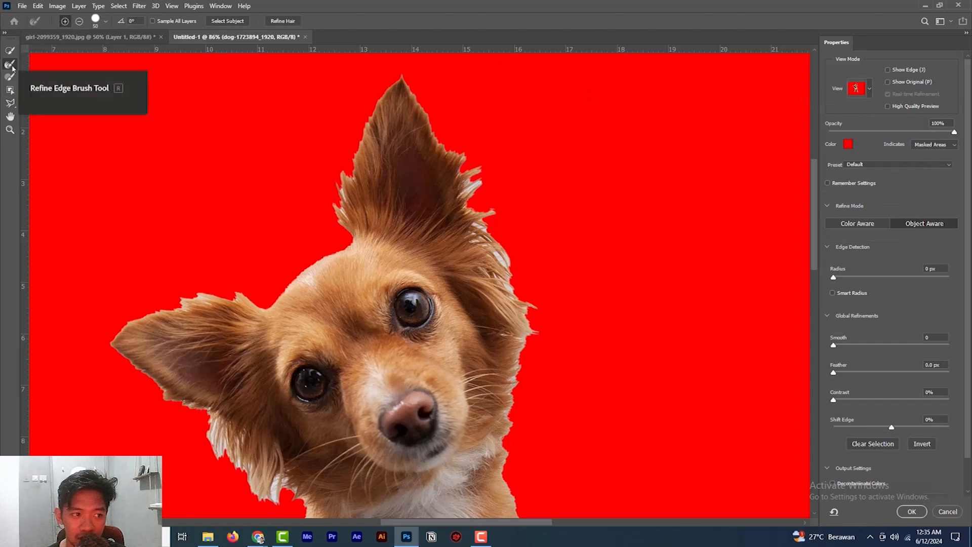
{"action": "mouse_move", "coordinate": [481, 206]}
{"action": "left_mouse_down"}
{"action": "mouse_move", "coordinate": [477, 163]}
{"action": "mouse_move", "coordinate": [481, 174]}
{"action": "mouse_move", "coordinate": [463, 196]}
{"action": "left_mouse_up"}
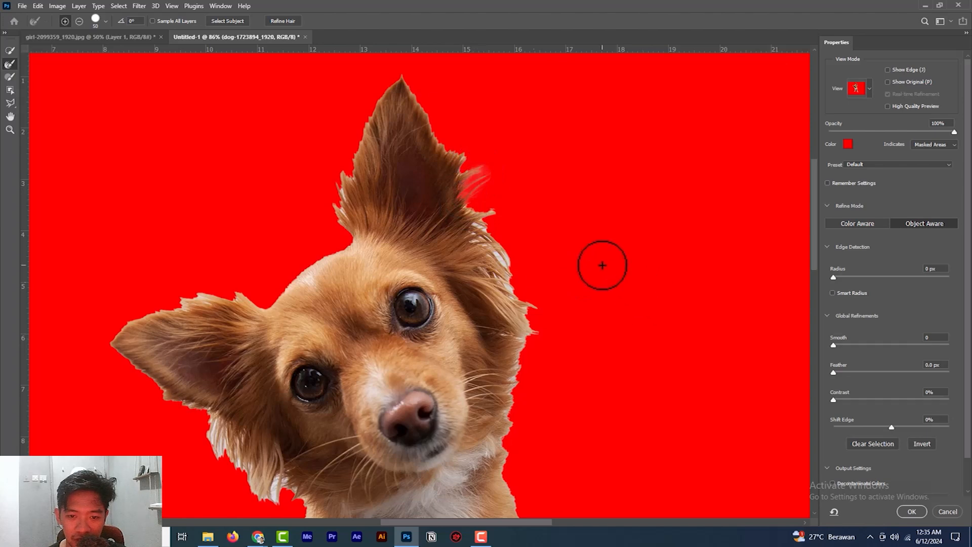
{"action": "left_click_drag", "start_coordinate": [474, 216], "coordinate": [509, 289]}
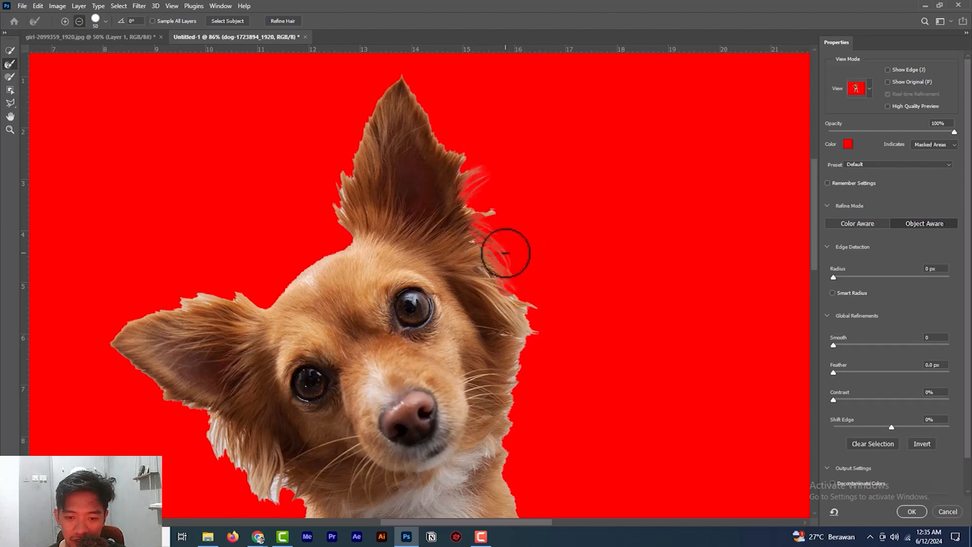
{"action": "scroll", "coordinate": [505, 252], "scroll_direction": "up", "scroll_amount": 2}
{"action": "scroll", "coordinate": [506, 253], "scroll_direction": "up", "scroll_amount": 2}
{"action": "mouse_move", "coordinate": [497, 193]}
{"action": "left_mouse_down"}
{"action": "mouse_move", "coordinate": [497, 172]}
{"action": "mouse_move", "coordinate": [434, 148]}
{"action": "mouse_move", "coordinate": [514, 172]}
{"action": "mouse_move", "coordinate": [494, 261]}
{"action": "left_mouse_up"}
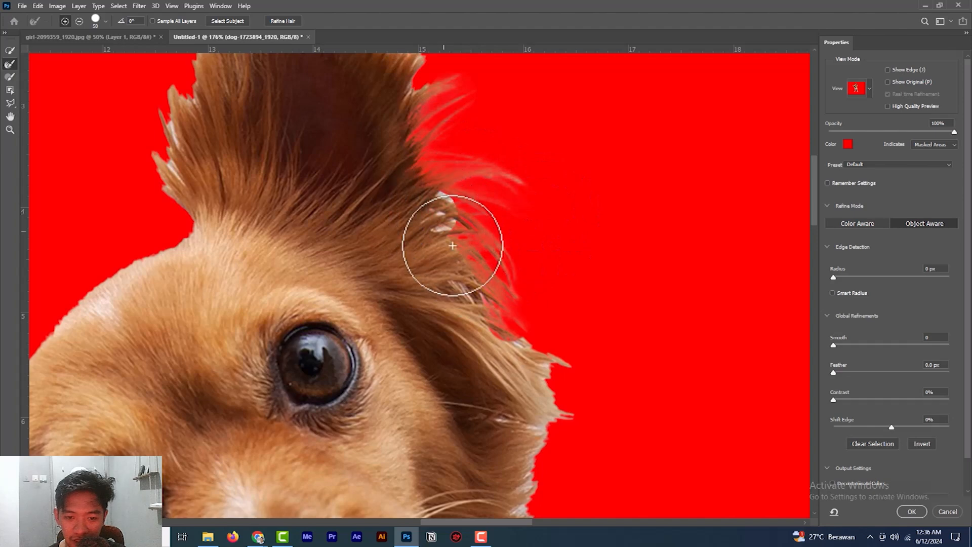
- Refine the fur below the upright ear and down the right cheek of the dog with the Refine Edge Brush
{"action": "mouse_move", "coordinate": [480, 317]}
{"action": "left_mouse_down"}
{"action": "mouse_move", "coordinate": [527, 358]}
{"action": "mouse_move", "coordinate": [599, 354]}
{"action": "left_mouse_up"}
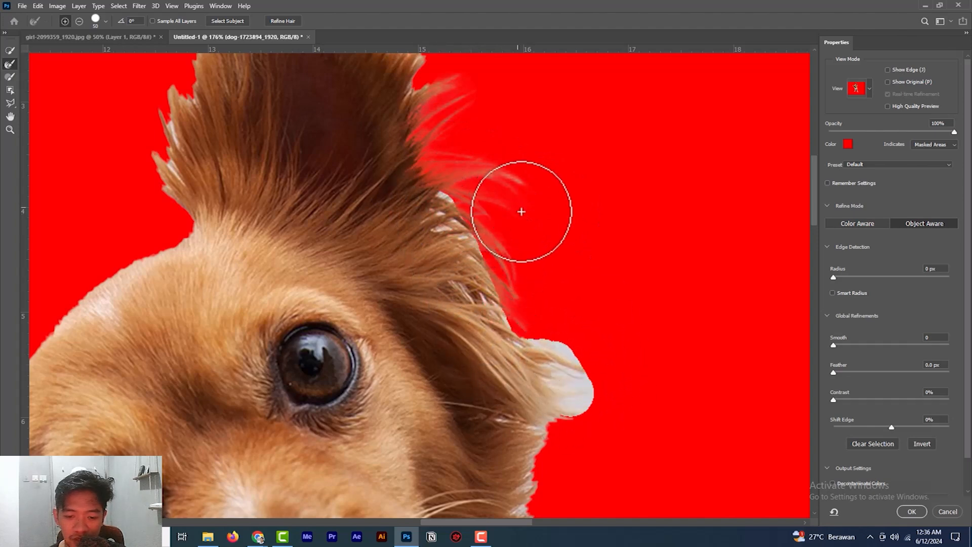
{"action": "scroll", "coordinate": [524, 232], "scroll_direction": "down", "scroll_amount": 1}
{"action": "scroll", "coordinate": [524, 231], "scroll_direction": "down", "scroll_amount": 2}
{"action": "scroll", "coordinate": [526, 224], "scroll_direction": "down", "scroll_amount": 4}
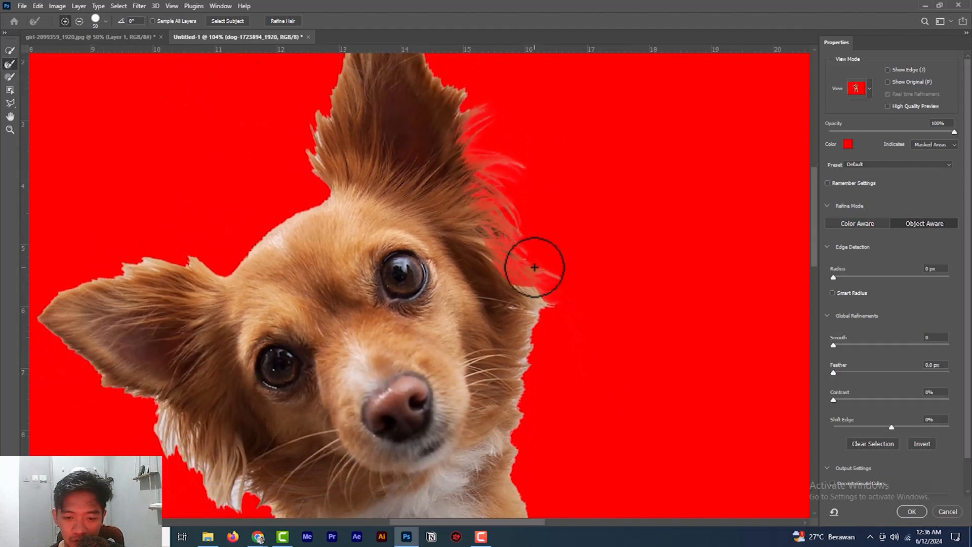
{"action": "mouse_move", "coordinate": [508, 281]}
{"action": "left_mouse_down"}
{"action": "mouse_move", "coordinate": [553, 340]}
{"action": "mouse_move", "coordinate": [542, 329]}
{"action": "left_mouse_up"}
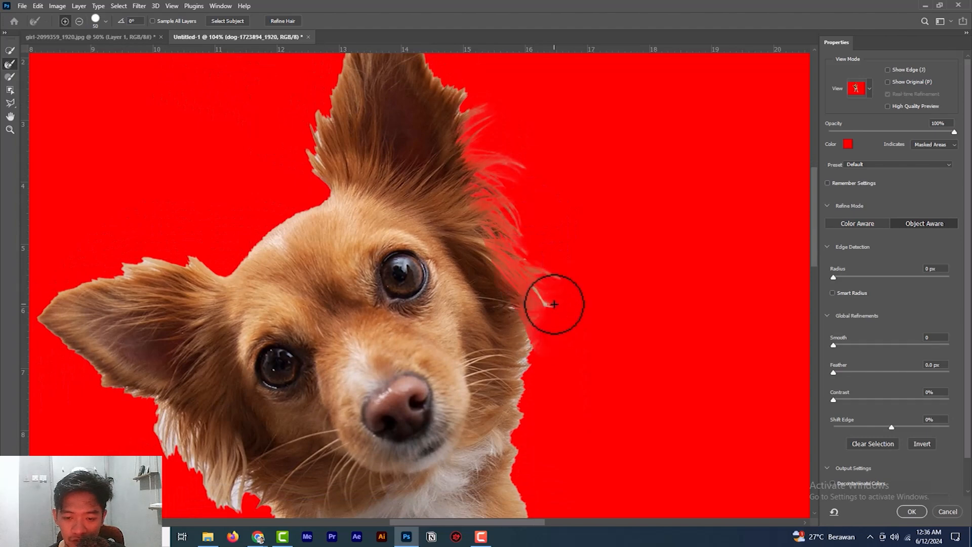
{"action": "left_click_drag", "start_coordinate": [532, 283], "coordinate": [566, 341]}
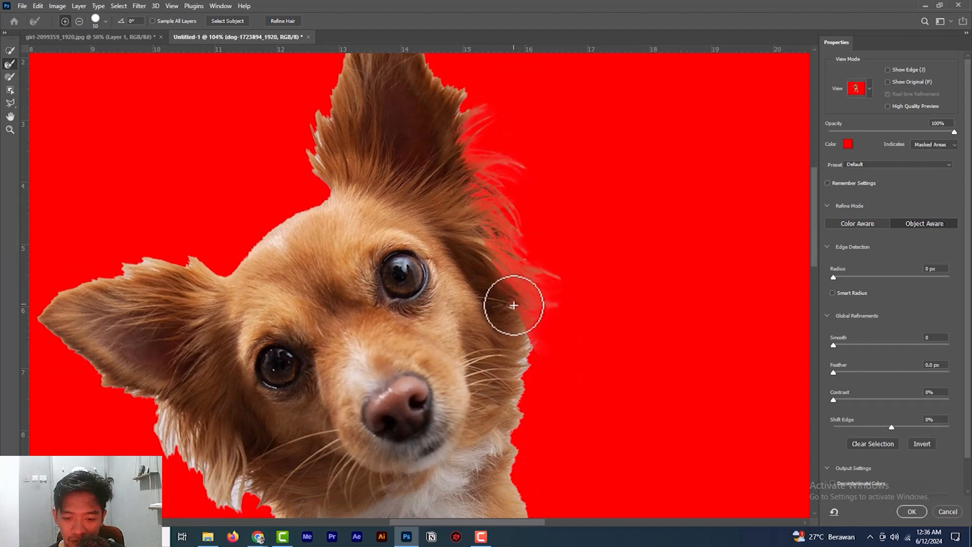
{"action": "left_click_drag", "start_coordinate": [519, 381], "coordinate": [521, 425]}
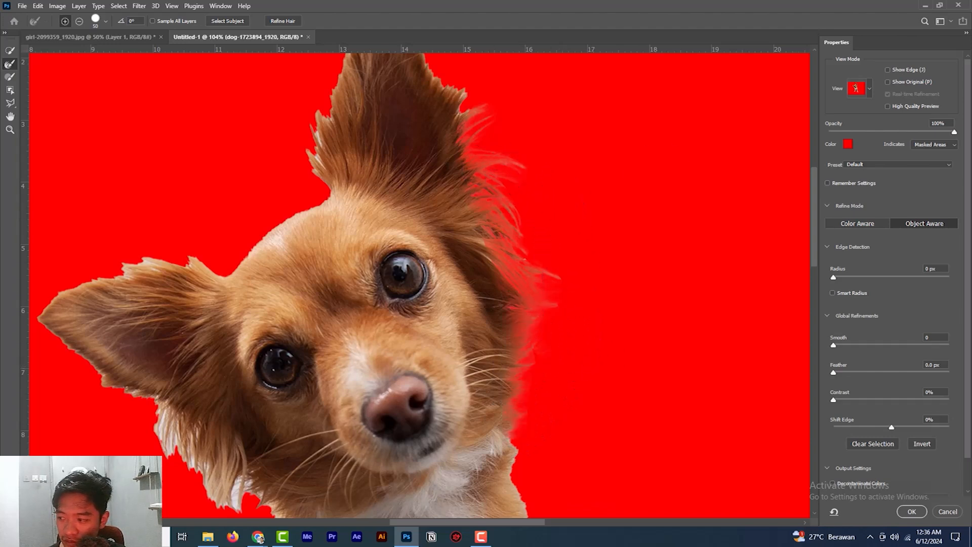
{"action": "scroll", "coordinate": [420, 283], "scroll_direction": "up", "scroll_amount": 2}
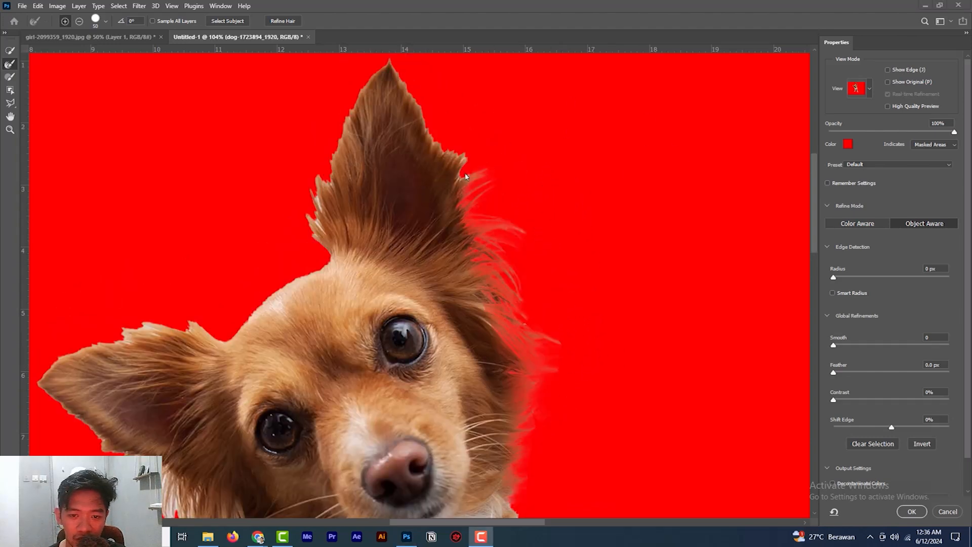
- Refine the fur around the tip and down the left edge of the dog's upright ear with the Refine Edge Brush
{"action": "mouse_move", "coordinate": [456, 152]}
{"action": "left_mouse_down"}
{"action": "mouse_move", "coordinate": [405, 81]}
{"action": "mouse_move", "coordinate": [377, 63]}
{"action": "left_mouse_up"}
{"action": "mouse_move", "coordinate": [348, 108]}
{"action": "left_mouse_down"}
{"action": "mouse_move", "coordinate": [306, 202]}
{"action": "mouse_move", "coordinate": [305, 230]}
{"action": "mouse_move", "coordinate": [319, 248]}
{"action": "left_mouse_up"}
{"action": "left_click_drag", "start_coordinate": [329, 152], "coordinate": [296, 256]}
{"action": "scroll", "coordinate": [494, 184], "scroll_direction": "up", "scroll_amount": 2}
{"action": "scroll", "coordinate": [492, 186], "scroll_direction": "up", "scroll_amount": 1}
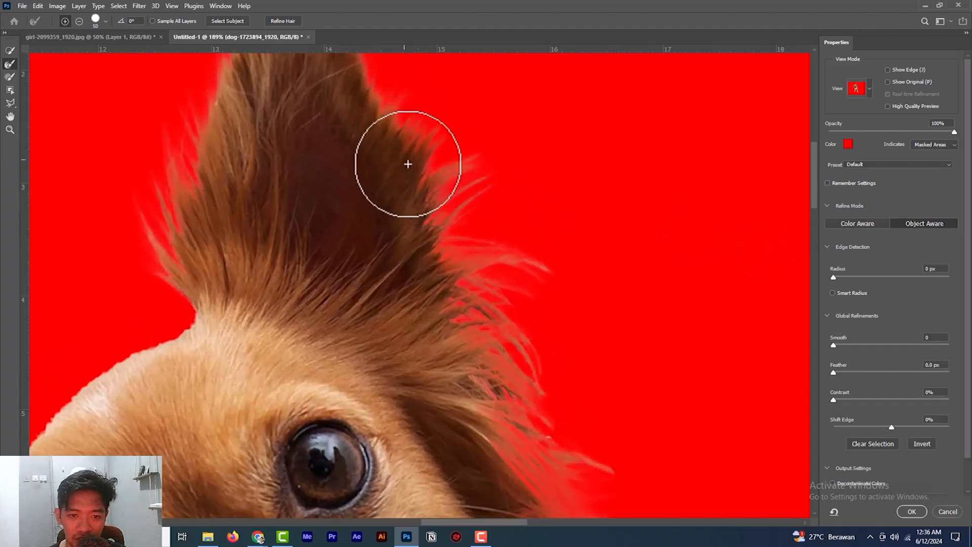
{"action": "scroll", "coordinate": [419, 191], "scroll_direction": "up", "scroll_amount": 2}
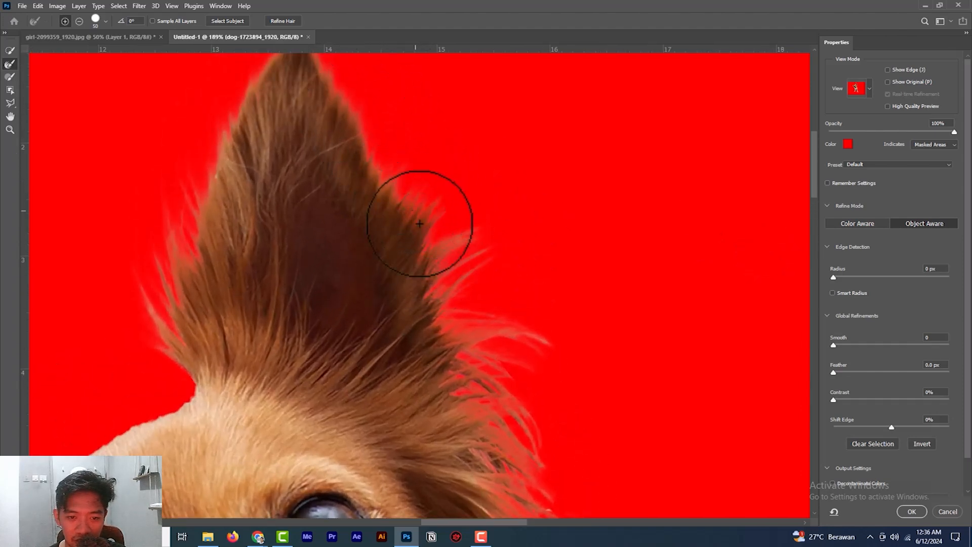
- Refine the fur hanging below the dog's sideways ear along the left cheek with the Refine Edge Brush
{"action": "scroll", "coordinate": [399, 278], "scroll_direction": "down", "scroll_amount": 1}
{"action": "scroll", "coordinate": [399, 277], "scroll_direction": "down", "scroll_amount": 3}
{"action": "left_click_drag", "start_coordinate": [285, 369], "coordinate": [428, 219]}
{"action": "mouse_move", "coordinate": [258, 396]}
{"action": "left_mouse_down"}
{"action": "mouse_move", "coordinate": [281, 457]}
{"action": "mouse_move", "coordinate": [313, 476]}
{"action": "left_mouse_up"}
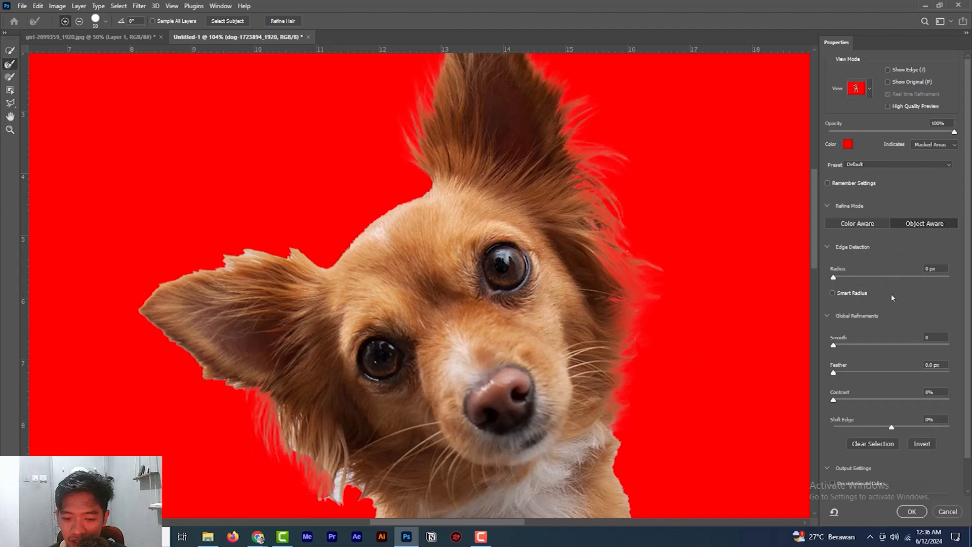
- Output the dog's refined selection as a new layer with a layer mask and check the cut-out over the dark background
{"action": "scroll", "coordinate": [905, 309], "scroll_direction": "down", "scroll_amount": 2}
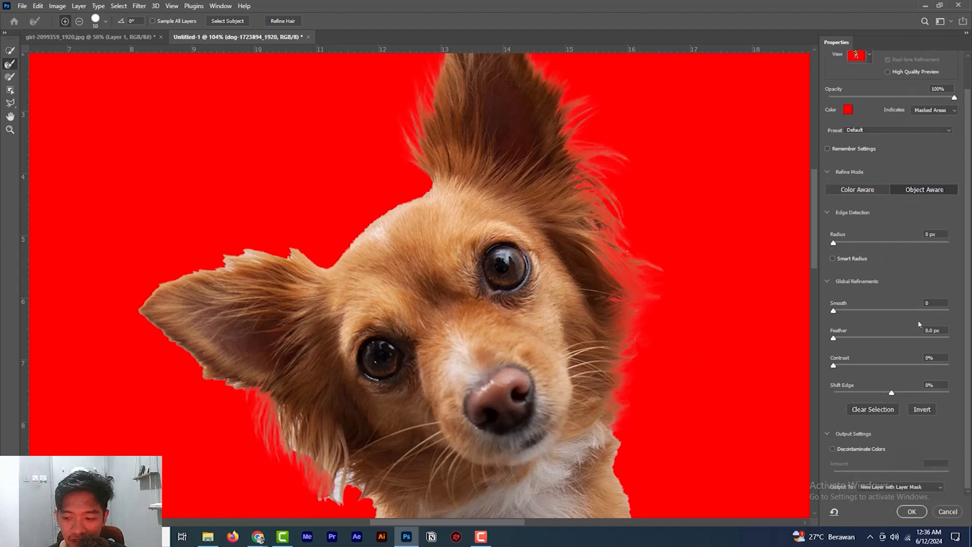
{"action": "left_click", "coordinate": [910, 487]}
{"action": "left_click", "coordinate": [909, 503]}
{"action": "left_click", "coordinate": [911, 511]}
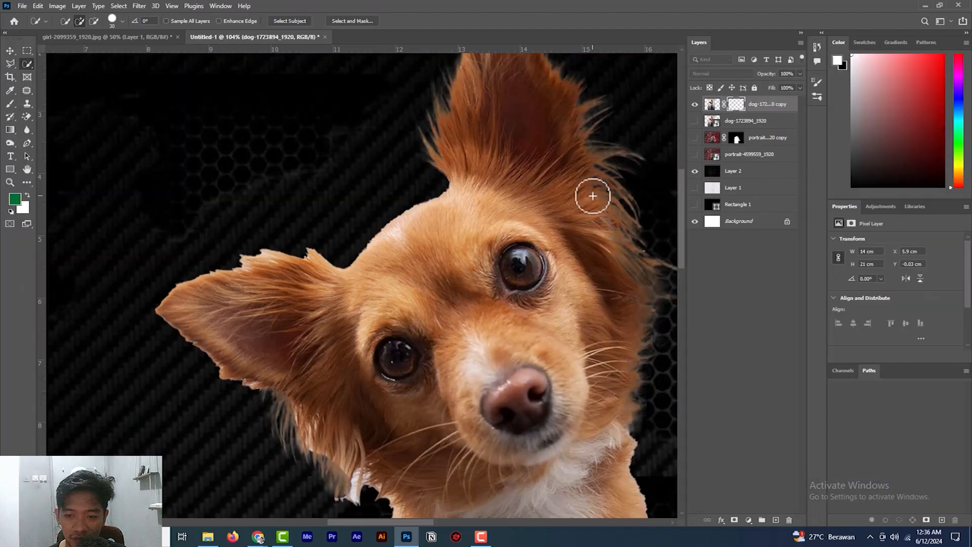
{"action": "scroll", "coordinate": [592, 189], "scroll_direction": "down", "scroll_amount": 2}
{"action": "scroll", "coordinate": [593, 179], "scroll_direction": "down", "scroll_amount": 4}
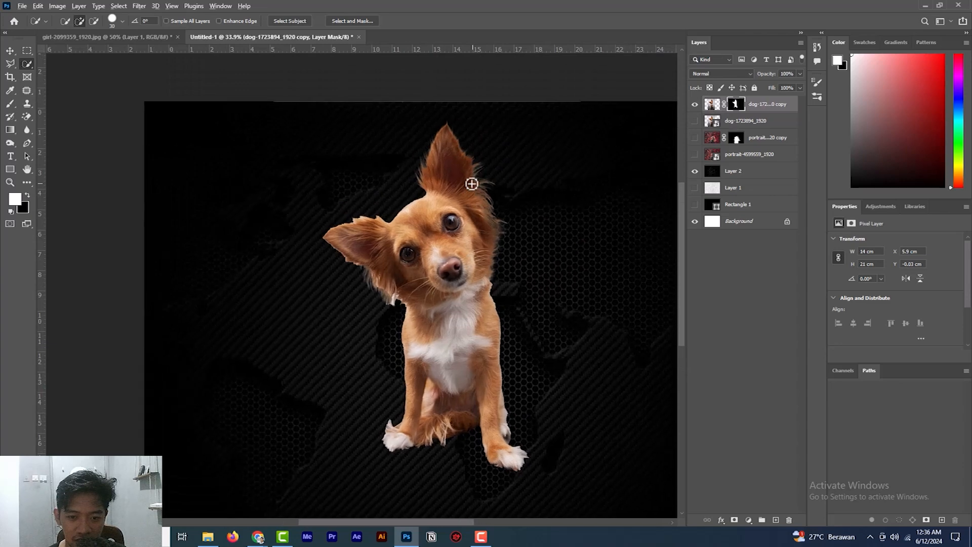
{"action": "scroll", "coordinate": [473, 184], "scroll_direction": "up", "scroll_amount": 4}
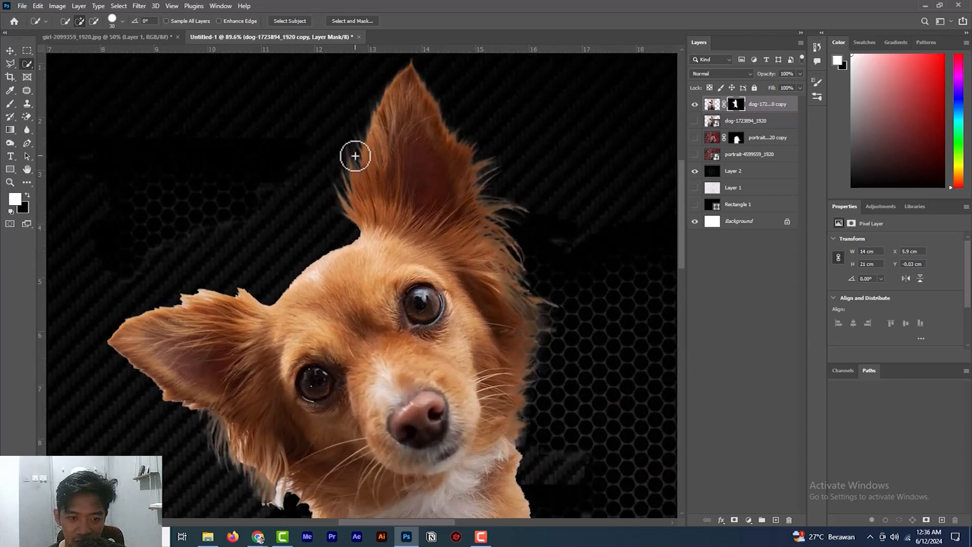